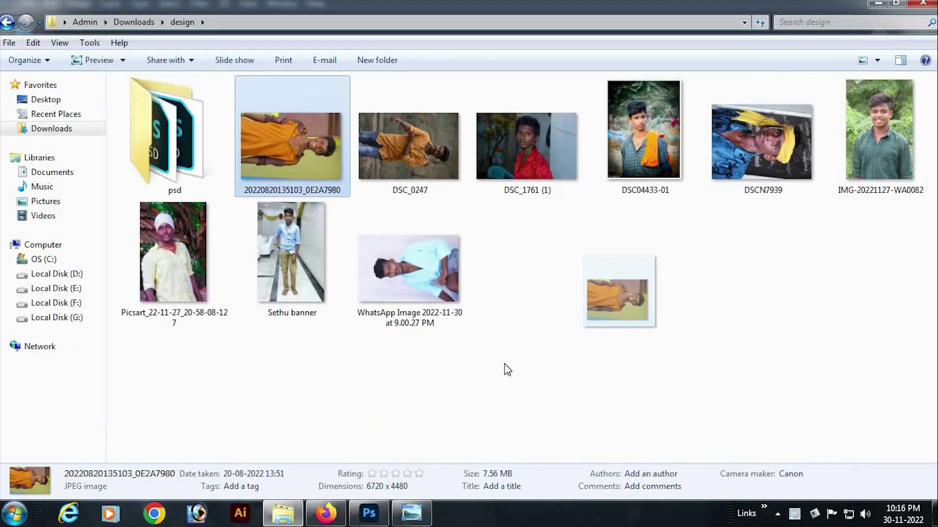
{"action": "mouse_move", "coordinate": [505, 370]}
{"action": "left_mouse_down"}
{"action": "mouse_move", "coordinate": [378, 495]}
{"action": "mouse_move", "coordinate": [121, 312]}
{"action": "mouse_move", "coordinate": [176, 312]}
{"action": "left_mouse_up"}
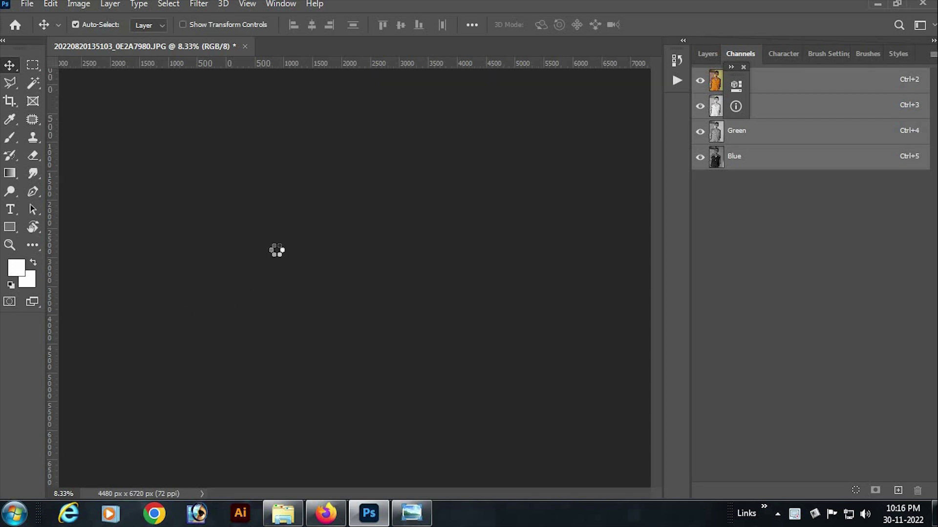
Step: Toggle the toolbox between one and two columns, adjust the zoom, and open the Filter menu
{"action": "left_click", "coordinate": [4, 40]}
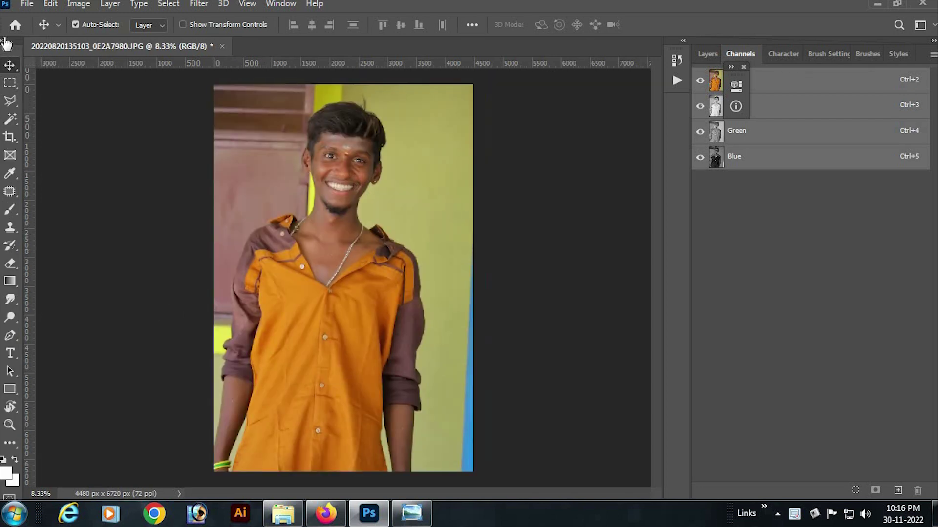
{"action": "left_click", "coordinate": [3, 40]}
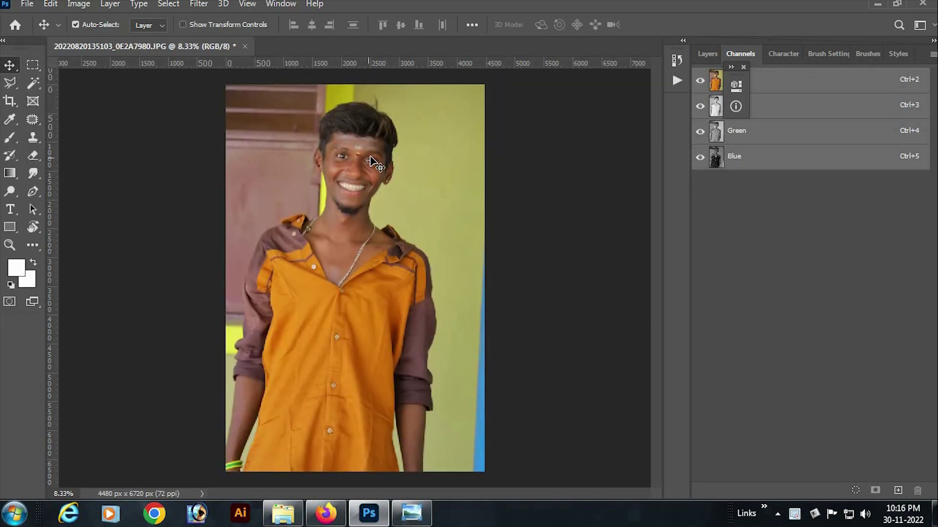
{"action": "scroll", "coordinate": [373, 163], "scroll_direction": "up", "scroll_amount": 3}
{"action": "scroll", "coordinate": [318, 170], "scroll_direction": "down", "scroll_amount": 1}
{"action": "scroll", "coordinate": [285, 177], "scroll_direction": "down", "scroll_amount": 2}
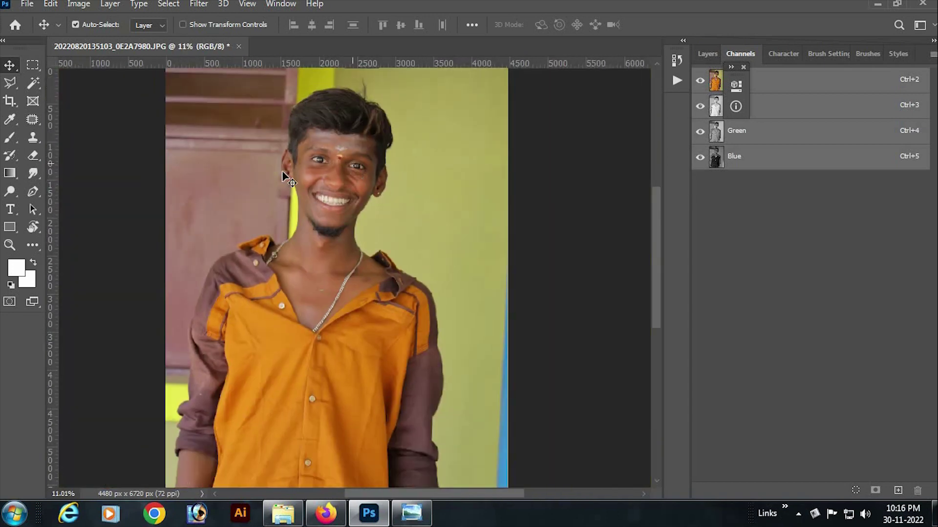
{"action": "left_click", "coordinate": [198, 4]}
Step: Launch the Camera Raw filter and set Texture -25 and Clarity +41
{"action": "left_click", "coordinate": [235, 86]}
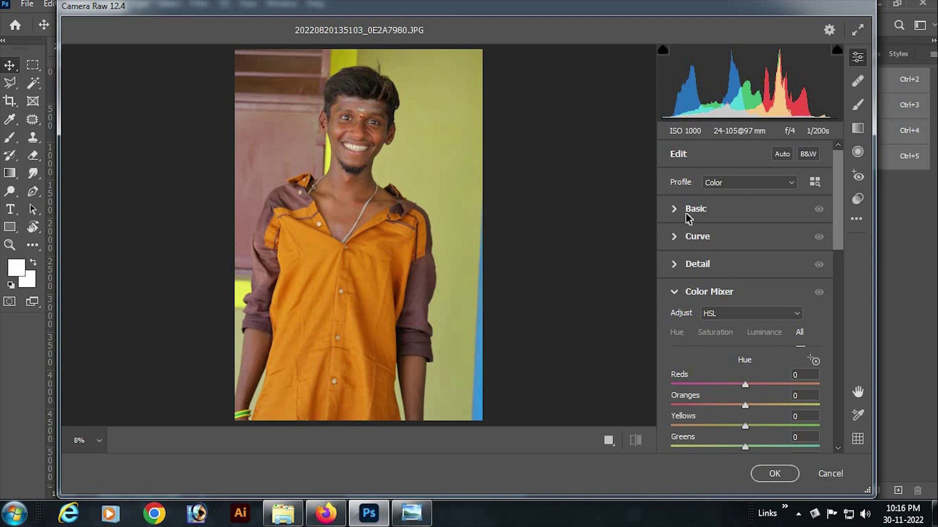
{"action": "left_click", "coordinate": [688, 215]}
{"action": "scroll", "coordinate": [762, 332], "scroll_direction": "down", "scroll_amount": 3}
{"action": "key", "text": "Up"}
{"action": "key", "text": "Up"}
{"action": "key", "text": "Up"}
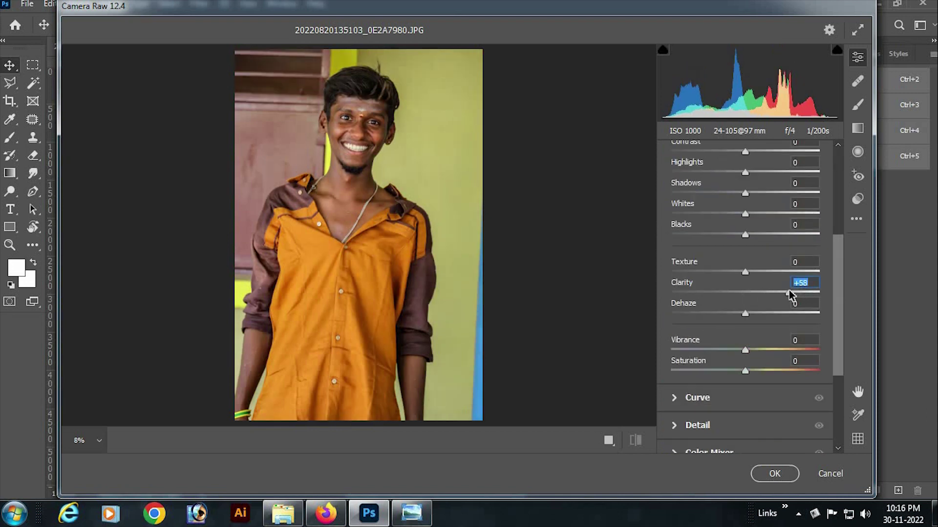
{"action": "key", "text": "Up"}
{"action": "key", "text": "Up"}
{"action": "key", "text": "Up"}
{"action": "key", "text": "Up"}
{"action": "key", "text": "Up"}
{"action": "key", "text": "Up"}
{"action": "key", "text": "Up"}
{"action": "key", "text": "Up"}
{"action": "mouse_move", "coordinate": [749, 273]}
{"action": "left_mouse_down"}
{"action": "mouse_move", "coordinate": [726, 274]}
{"action": "mouse_move", "coordinate": [716, 302]}
{"action": "mouse_move", "coordinate": [773, 297]}
{"action": "mouse_move", "coordinate": [796, 273]}
{"action": "mouse_move", "coordinate": [737, 273]}
{"action": "mouse_move", "coordinate": [770, 274]}
{"action": "mouse_move", "coordinate": [752, 274]}
{"action": "mouse_move", "coordinate": [742, 259]}
{"action": "mouse_move", "coordinate": [770, 264]}
{"action": "mouse_move", "coordinate": [756, 260]}
{"action": "left_mouse_up"}
{"action": "scroll", "coordinate": [756, 243], "scroll_direction": "up", "scroll_amount": 2}
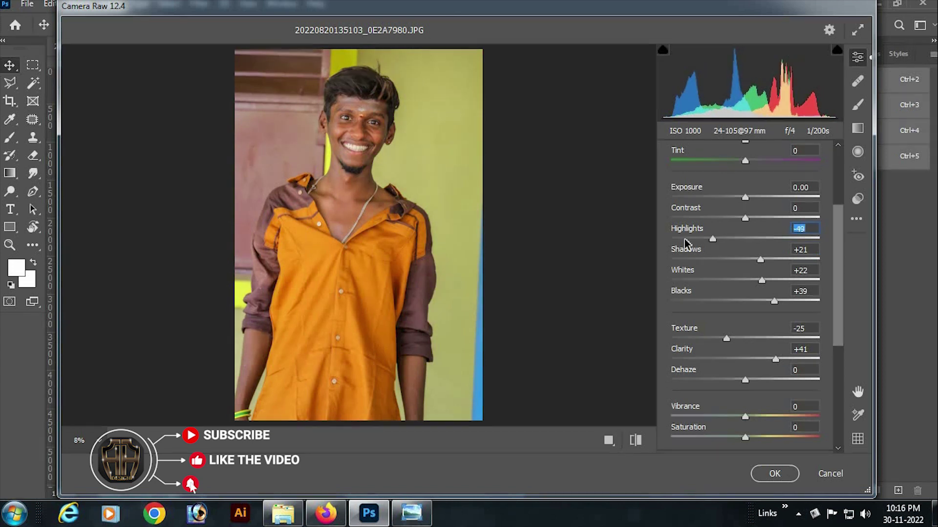
Step: Lower Highlights to -59 and Contrast to -12
{"action": "mouse_move", "coordinate": [687, 240]}
{"action": "left_mouse_down"}
{"action": "mouse_move", "coordinate": [796, 251]}
{"action": "mouse_move", "coordinate": [704, 249]}
{"action": "left_mouse_up"}
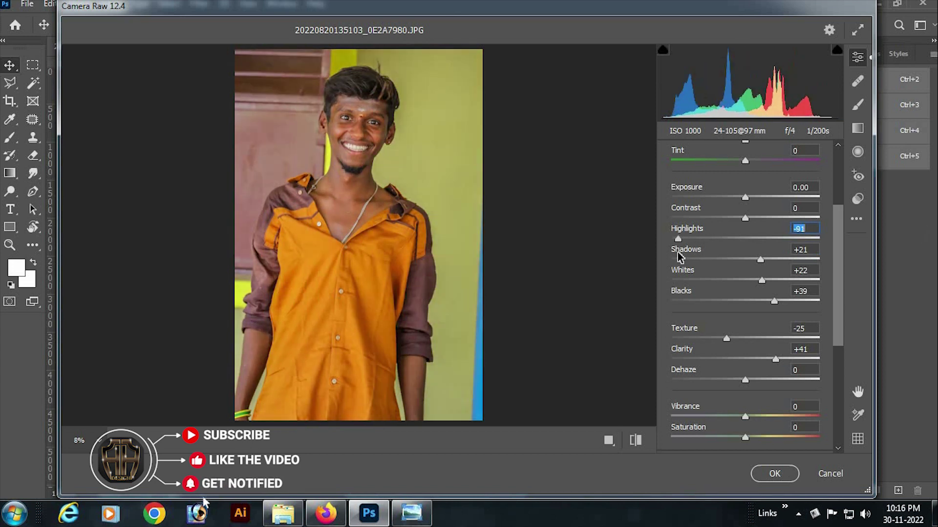
{"action": "left_click", "coordinate": [736, 218]}
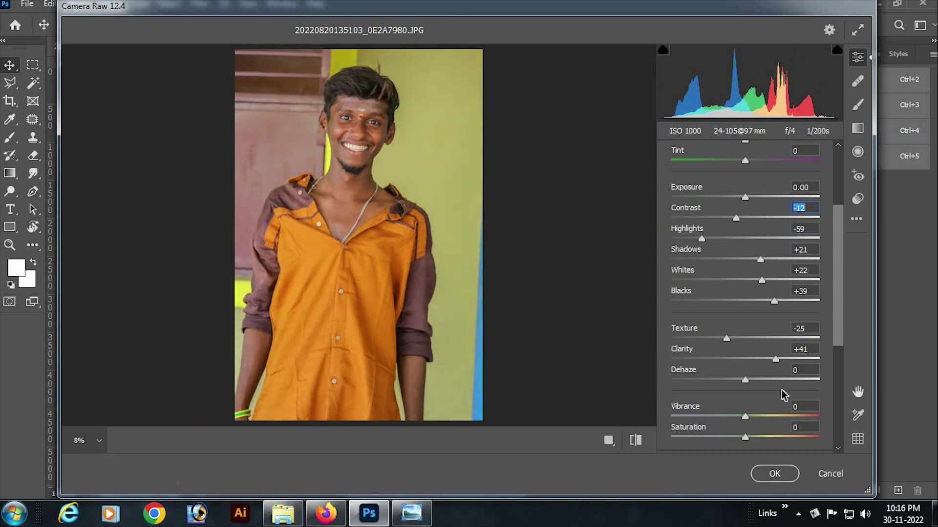
{"action": "scroll", "coordinate": [784, 396], "scroll_direction": "down", "scroll_amount": 3}
{"action": "scroll", "coordinate": [758, 333], "scroll_direction": "down", "scroll_amount": 2}
Step: Raise Color Mixer Oranges luminance to +30 and check the skin at 100%
{"action": "left_click", "coordinate": [674, 302]}
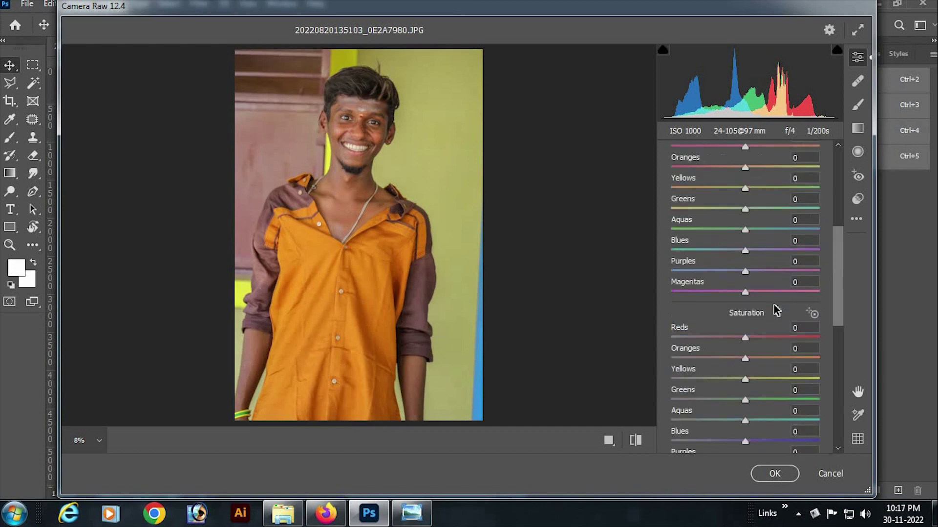
{"action": "scroll", "coordinate": [770, 315], "scroll_direction": "down", "scroll_amount": 2}
{"action": "scroll", "coordinate": [748, 292], "scroll_direction": "down", "scroll_amount": 5}
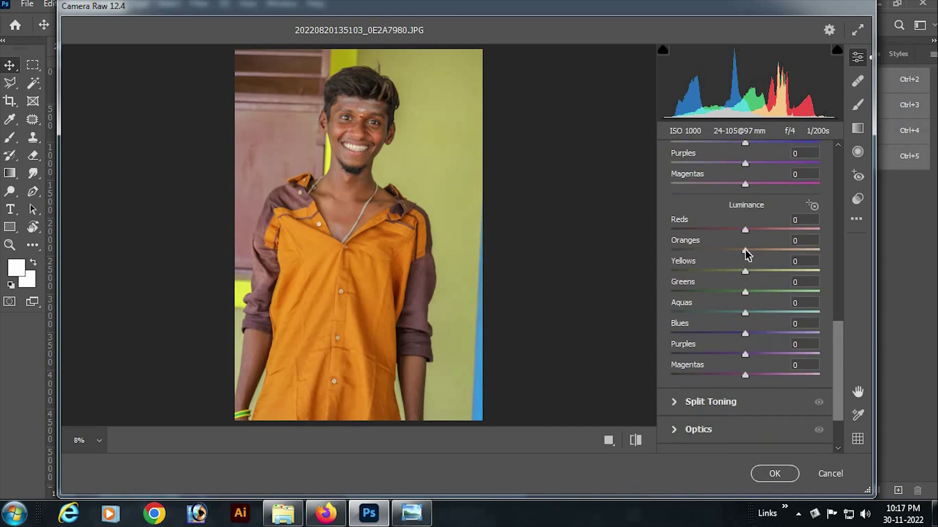
{"action": "left_click_drag", "start_coordinate": [745, 251], "coordinate": [767, 251]}
{"action": "left_click", "coordinate": [390, 128]}
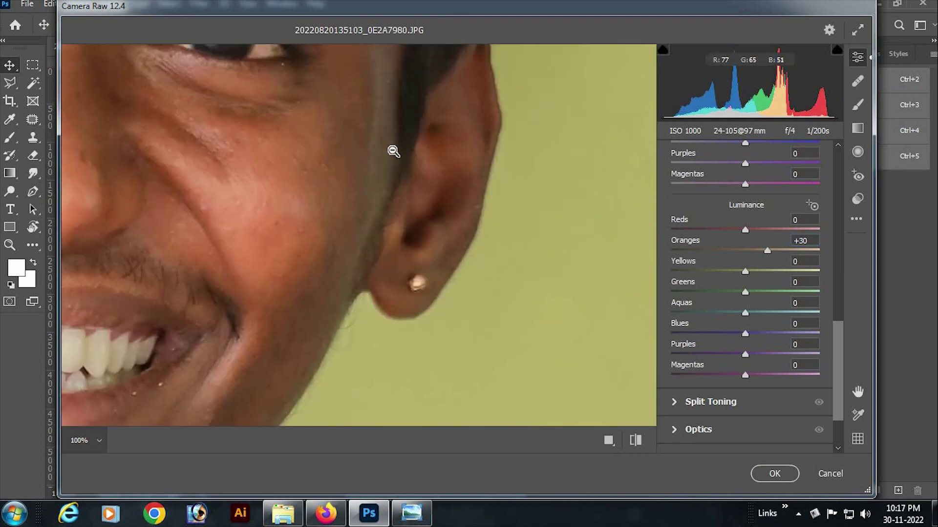
{"action": "left_click_drag", "start_coordinate": [391, 177], "coordinate": [534, 253]}
{"action": "key", "text": "ctrl+0"}
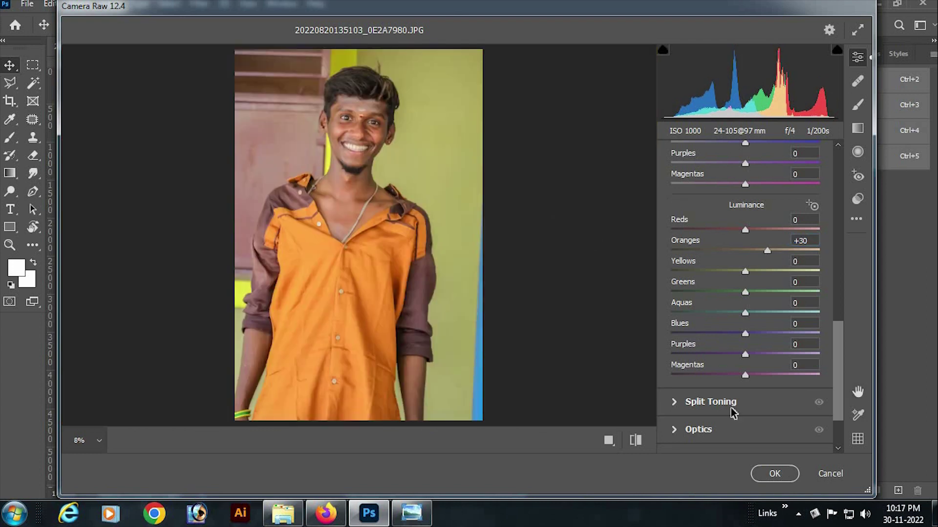
Step: Apply the Camera Raw adjustments to the portrait
{"action": "left_click", "coordinate": [775, 474]}
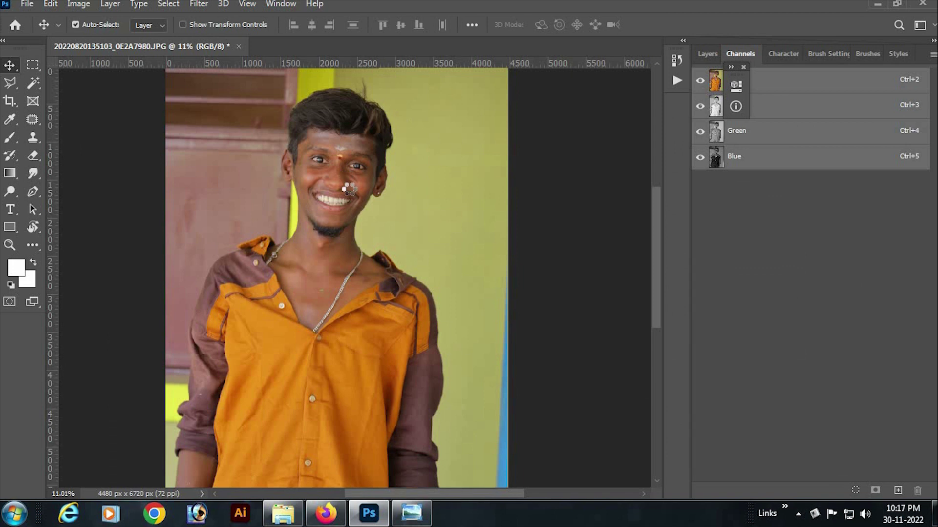
{"action": "scroll", "coordinate": [346, 191], "scroll_direction": "up", "scroll_amount": 5}
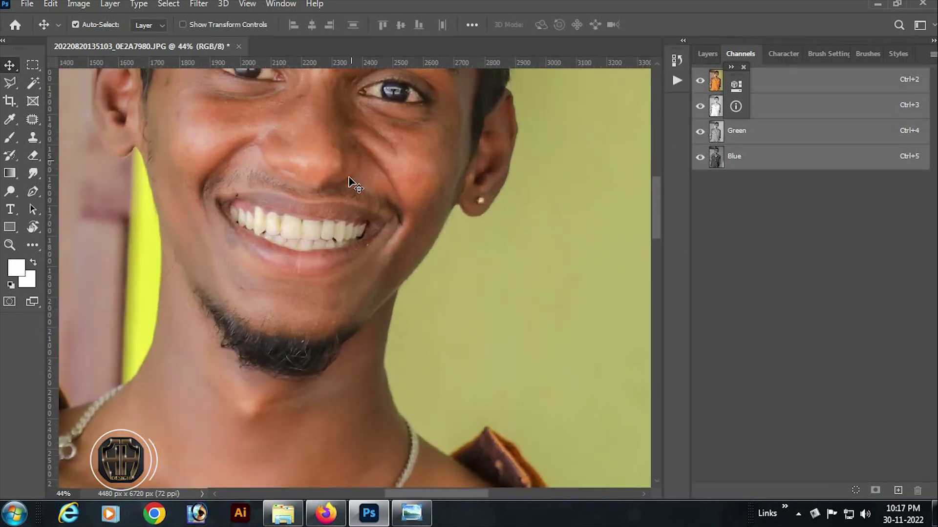
{"action": "scroll", "coordinate": [347, 188], "scroll_direction": "down", "scroll_amount": 4}
Step: Apply Image > Adjustments > HDR Toning with Shadow -63 and Detail +69
{"action": "left_click", "coordinate": [198, 5]}
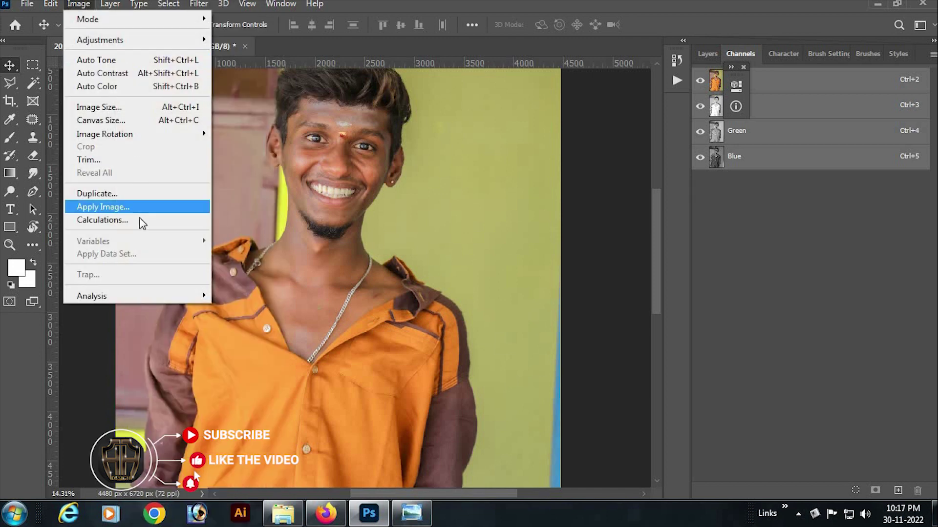
{"action": "mouse_move", "coordinate": [78, 5]}
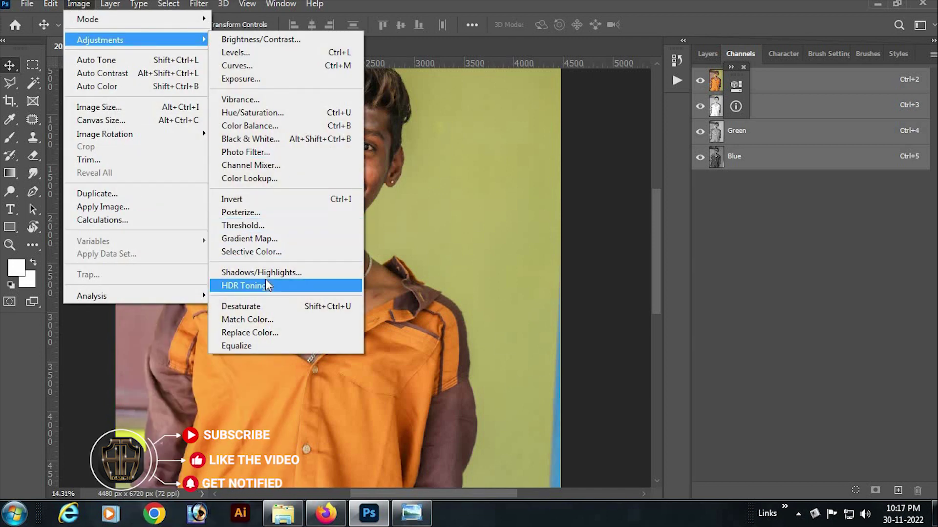
{"action": "left_click", "coordinate": [266, 278]}
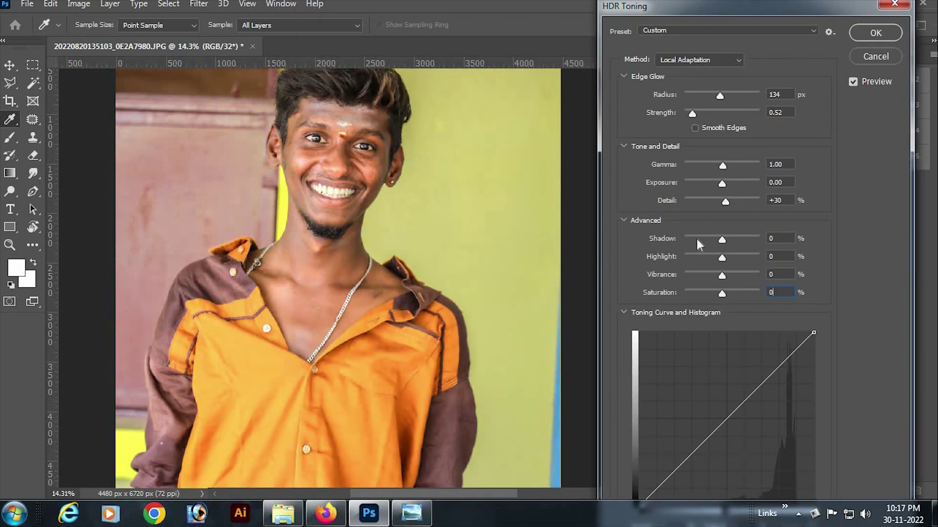
{"action": "left_click_drag", "start_coordinate": [693, 238], "coordinate": [713, 256]}
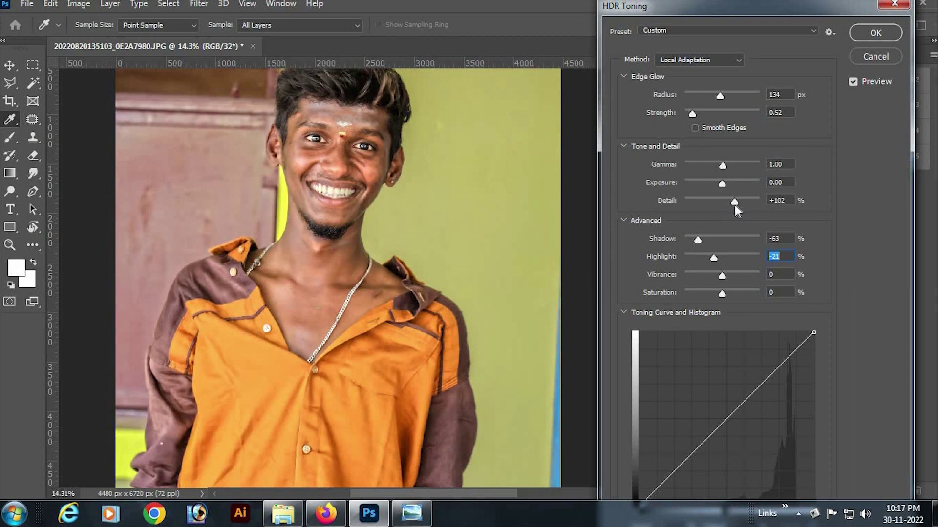
{"action": "left_click_drag", "start_coordinate": [735, 202], "coordinate": [730, 205]}
{"action": "left_click", "coordinate": [873, 33]}
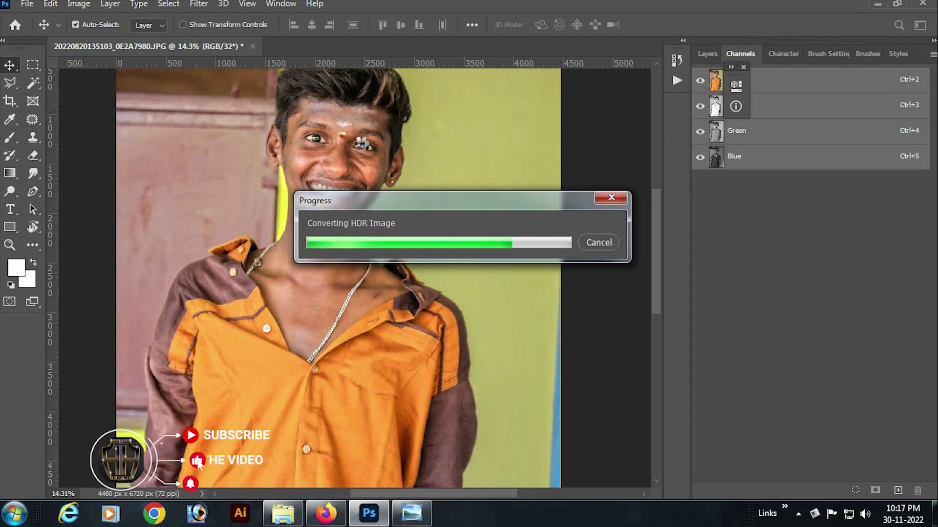
Step: Launch Filter > Photo-Toolbox > SkinFiner on the portrait and fit it in the preview
{"action": "scroll", "coordinate": [340, 175], "scroll_direction": "up", "scroll_amount": 3}
{"action": "scroll", "coordinate": [341, 176], "scroll_direction": "down", "scroll_amount": 1}
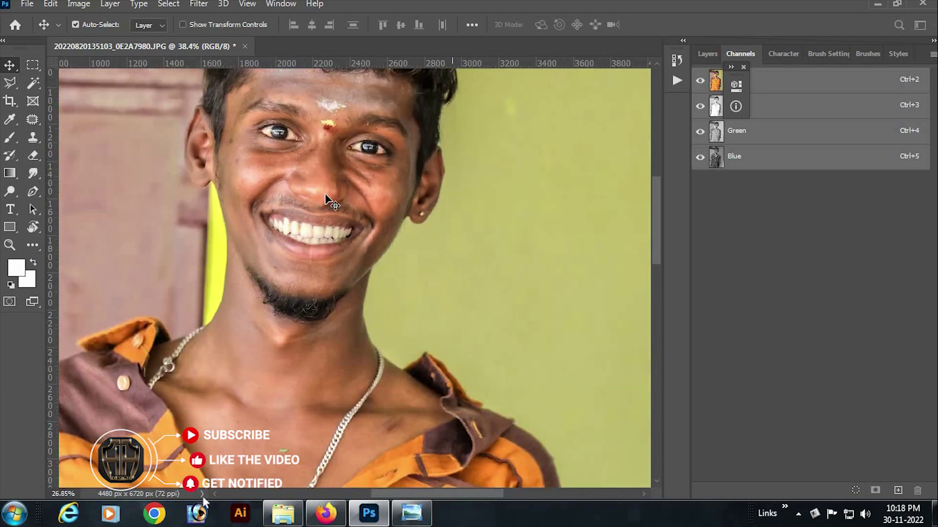
{"action": "left_click", "coordinate": [206, 7]}
{"action": "mouse_move", "coordinate": [227, 313]}
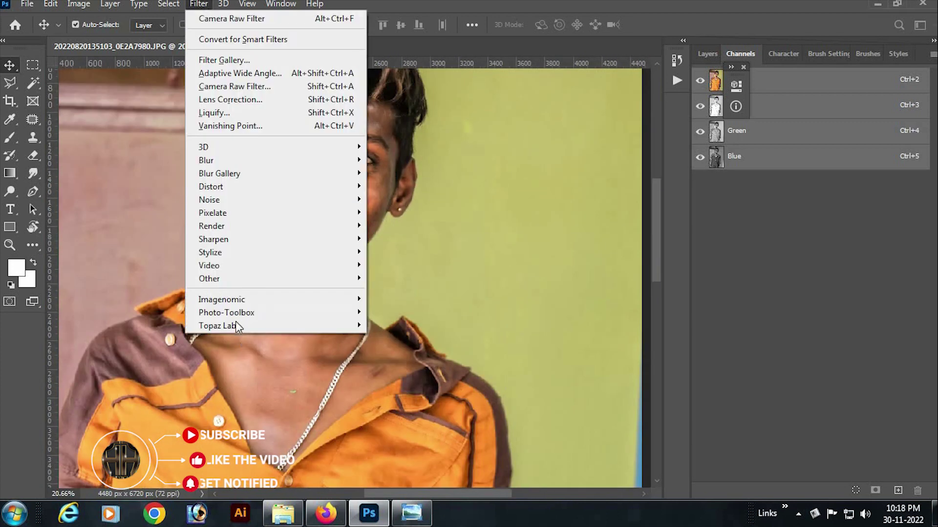
{"action": "left_click", "coordinate": [385, 312]}
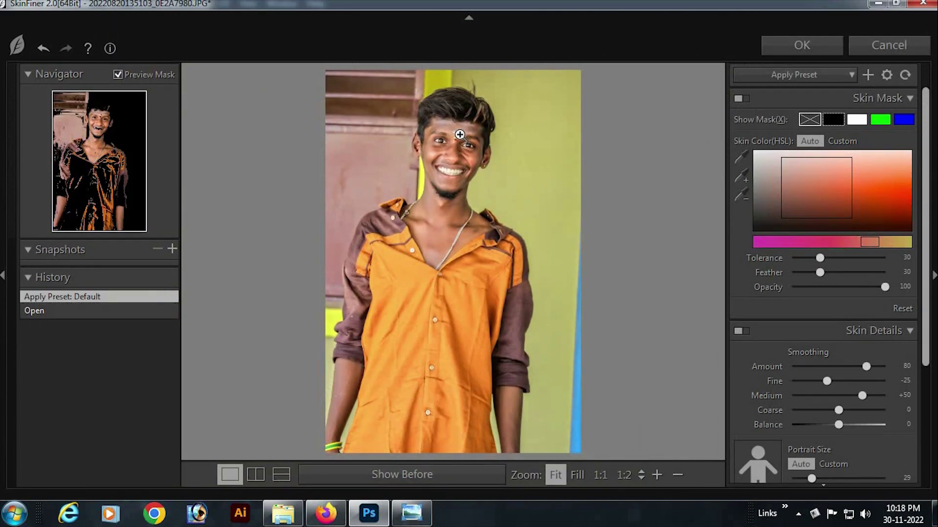
{"action": "left_click", "coordinate": [459, 142]}
Step: Customise the Skin Color hue range toward red and check the face at 1:1
{"action": "mouse_move", "coordinate": [861, 247]}
{"action": "left_mouse_down"}
{"action": "mouse_move", "coordinate": [848, 245]}
{"action": "mouse_move", "coordinate": [874, 242]}
{"action": "left_mouse_up"}
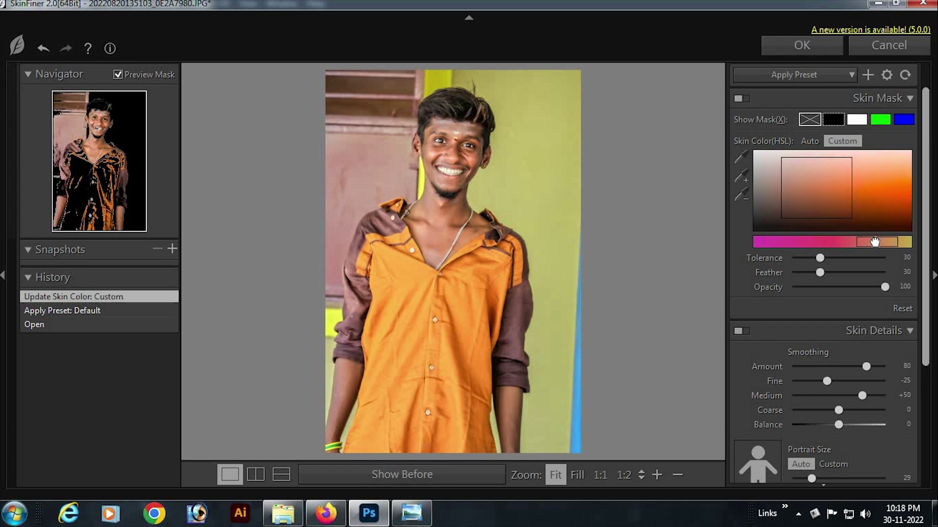
{"action": "left_click_drag", "start_coordinate": [874, 242], "coordinate": [865, 243]}
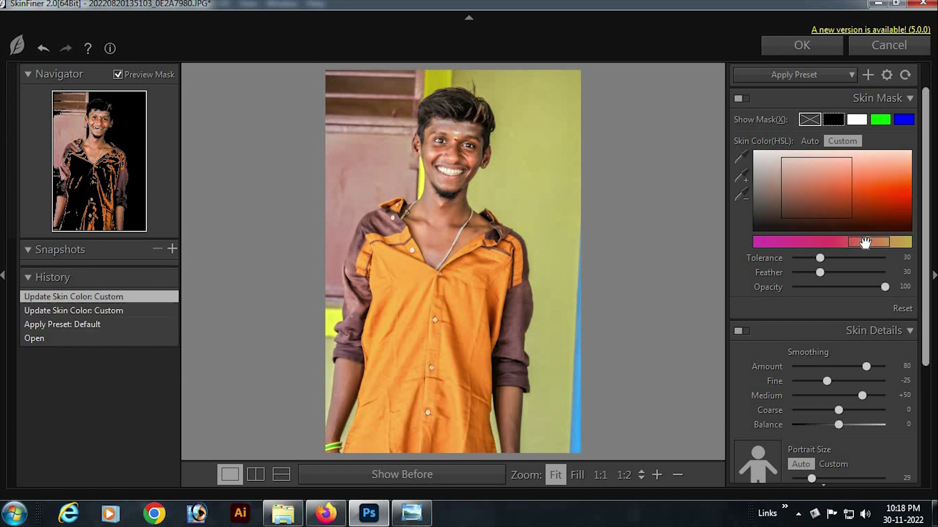
{"action": "left_click", "coordinate": [446, 130]}
{"action": "left_click", "coordinate": [461, 151]}
{"action": "left_click", "coordinate": [798, 84]}
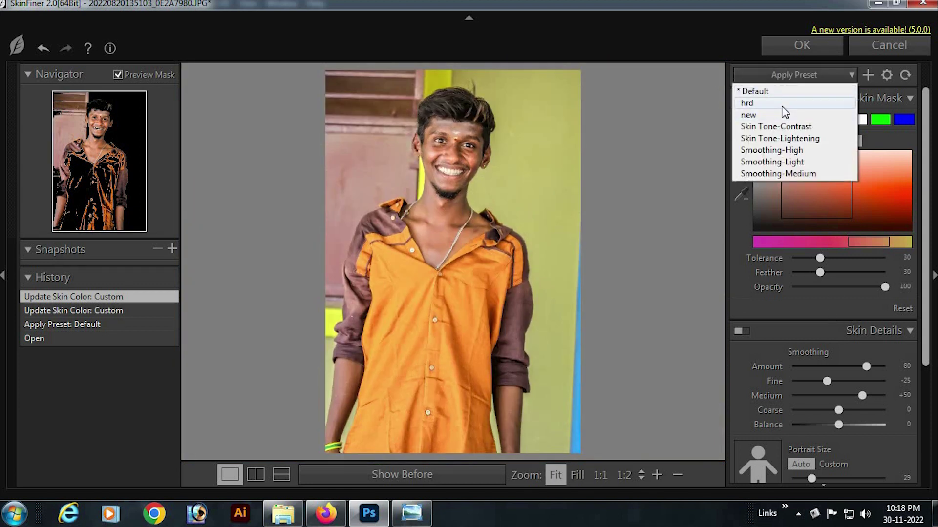
Step: Apply the hrd preset and drop Coarse smoothing to -100
{"action": "left_click", "coordinate": [785, 103]}
{"action": "left_click", "coordinate": [486, 132]}
{"action": "left_click", "coordinate": [486, 132]}
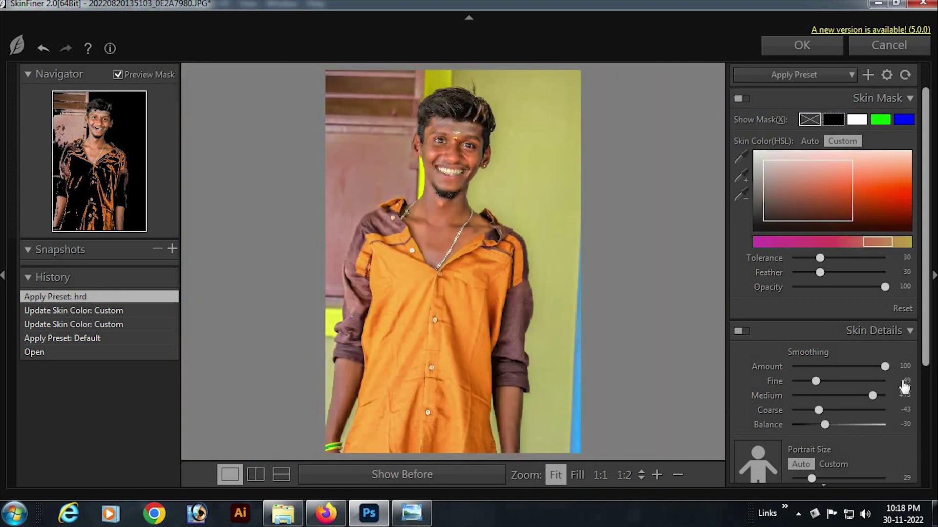
{"action": "scroll", "coordinate": [918, 283], "scroll_direction": "down", "scroll_amount": 1}
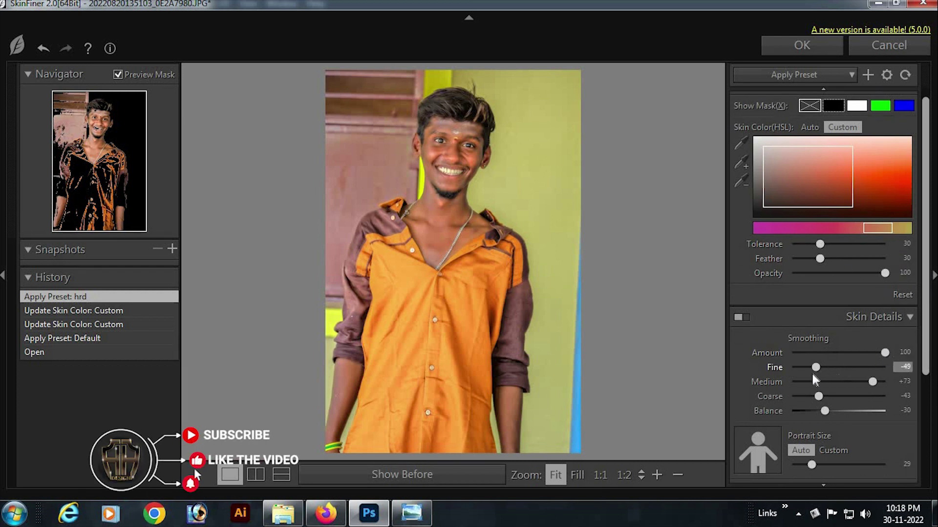
{"action": "left_click_drag", "start_coordinate": [800, 400], "coordinate": [789, 397]}
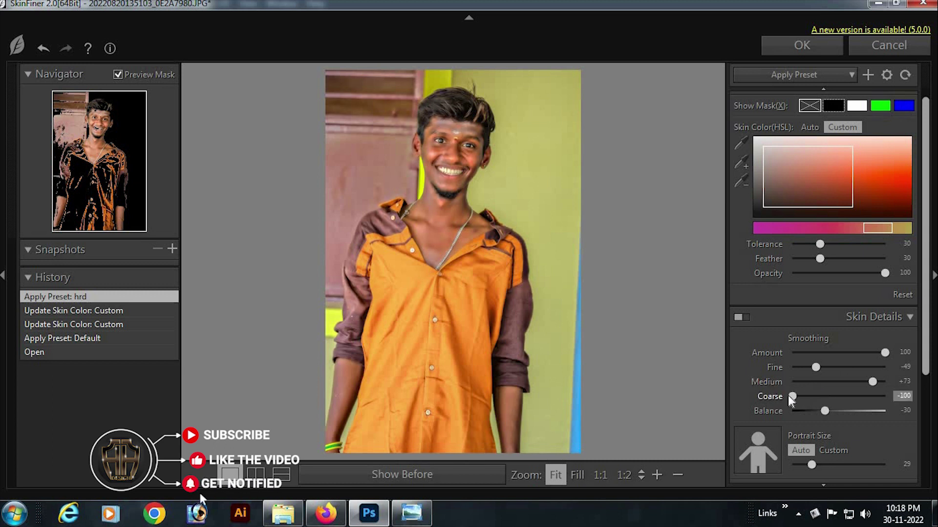
Step: Set Medium smoothing to +76 and raise Coarse to -61, checking eyes and mouth
{"action": "left_click", "coordinate": [456, 124]}
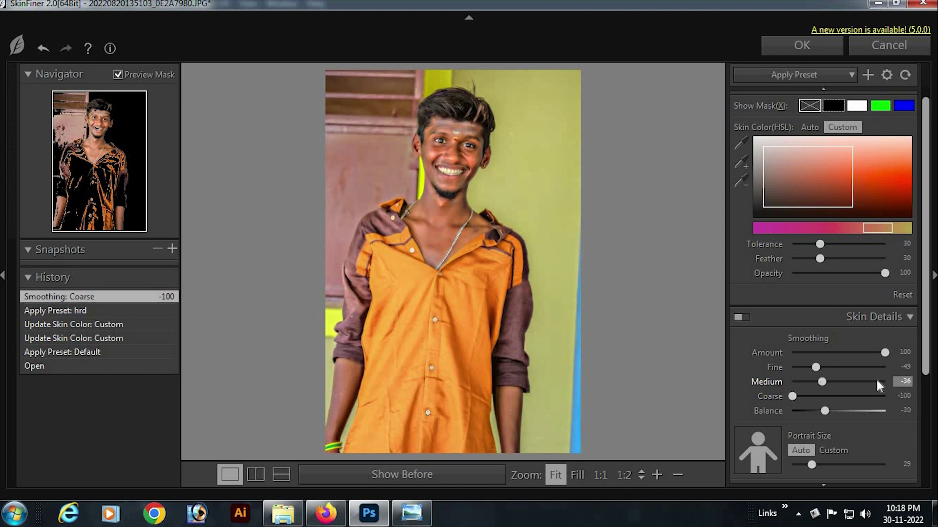
{"action": "left_click_drag", "start_coordinate": [884, 382], "coordinate": [875, 386]}
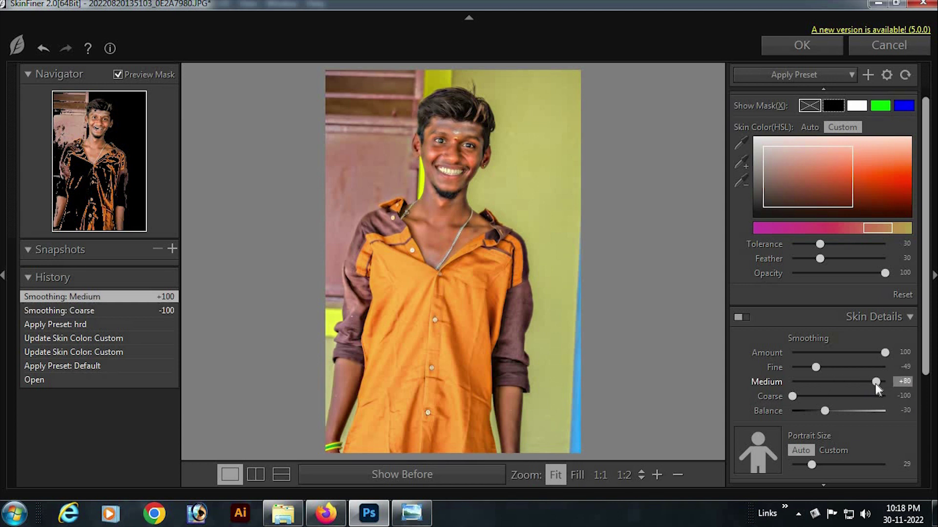
{"action": "left_click", "coordinate": [452, 163]}
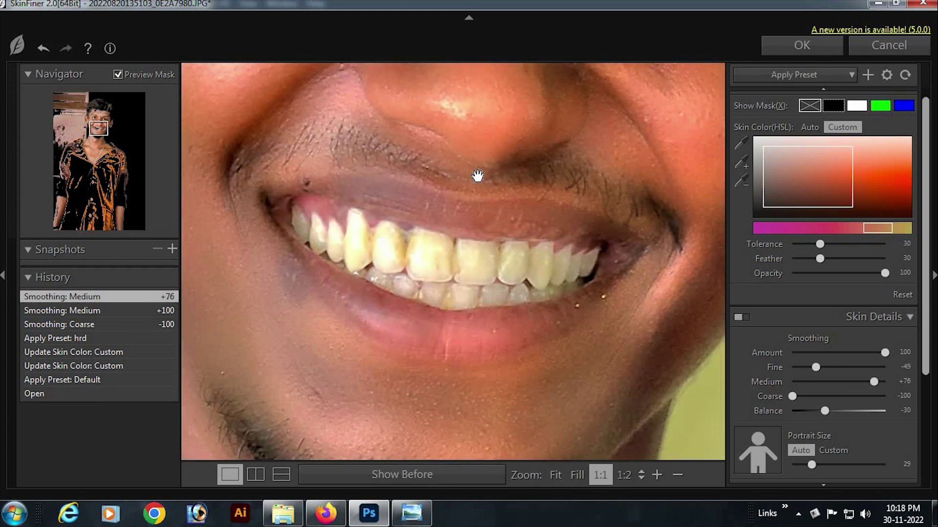
{"action": "scroll", "coordinate": [477, 176], "scroll_direction": "down", "scroll_amount": 2}
{"action": "left_click_drag", "start_coordinate": [478, 163], "coordinate": [508, 215]}
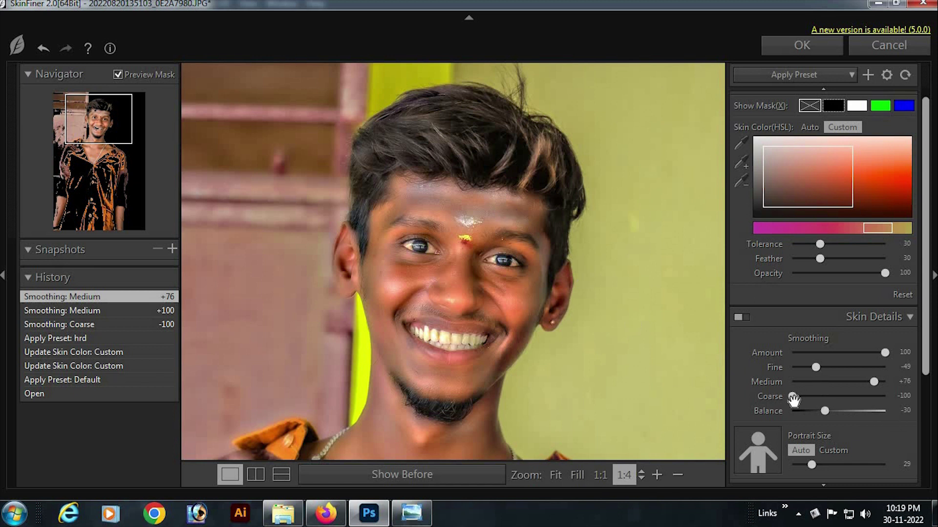
{"action": "mouse_move", "coordinate": [793, 396]}
{"action": "left_mouse_down"}
{"action": "mouse_move", "coordinate": [811, 396]}
{"action": "mouse_move", "coordinate": [785, 412]}
{"action": "mouse_move", "coordinate": [860, 407]}
{"action": "mouse_move", "coordinate": [846, 413]}
{"action": "left_mouse_up"}
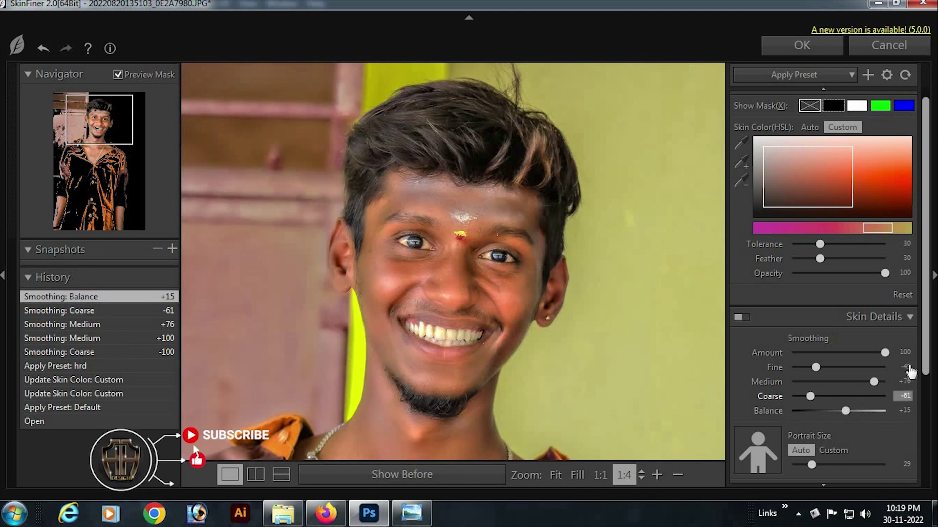
{"action": "scroll", "coordinate": [925, 351], "scroll_direction": "down", "scroll_amount": 2}
Step: Set Skin Tone Shadow -49 and Highlight -96, then confirm SkinFiner
{"action": "scroll", "coordinate": [829, 376], "scroll_direction": "down", "scroll_amount": 1}
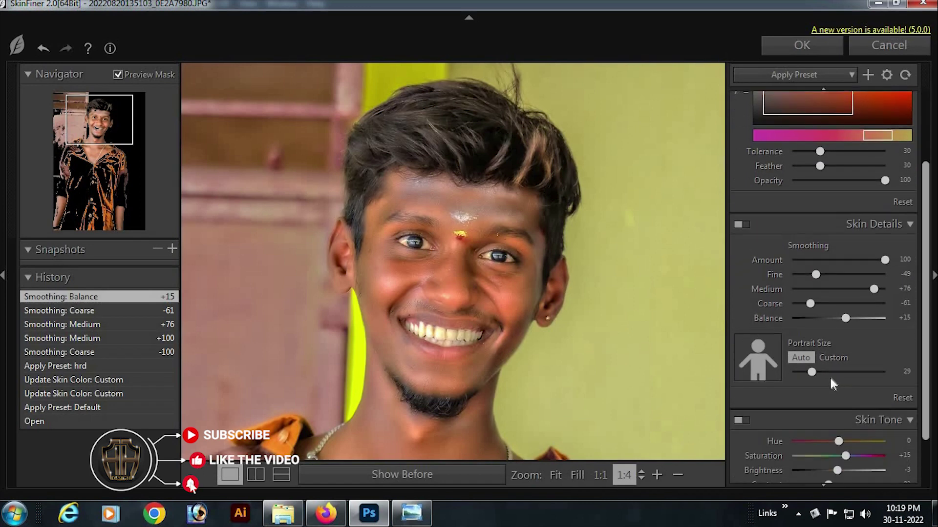
{"action": "scroll", "coordinate": [854, 423], "scroll_direction": "down", "scroll_amount": 2}
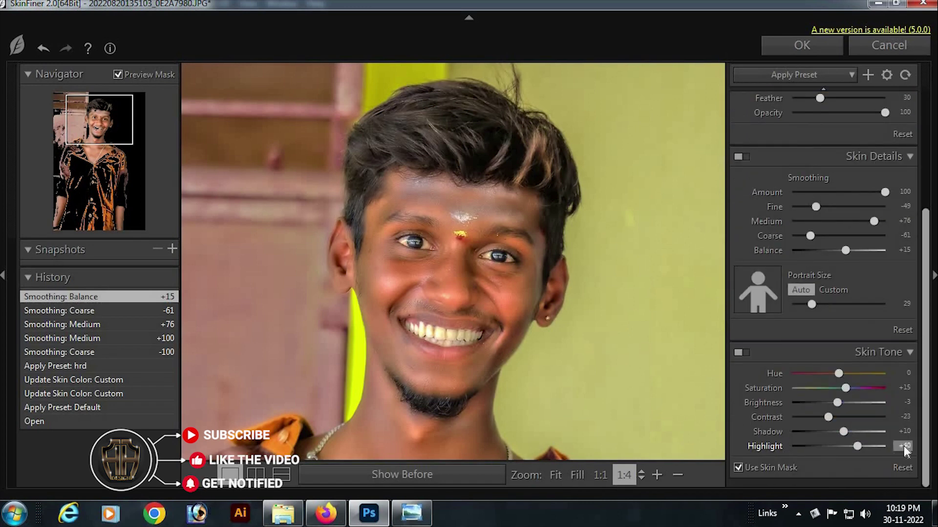
{"action": "left_click_drag", "start_coordinate": [857, 446], "coordinate": [791, 446]}
{"action": "mouse_move", "coordinate": [843, 432]}
{"action": "left_mouse_down"}
{"action": "mouse_move", "coordinate": [798, 432]}
{"action": "mouse_move", "coordinate": [814, 433]}
{"action": "mouse_move", "coordinate": [811, 418]}
{"action": "mouse_move", "coordinate": [844, 417]}
{"action": "mouse_move", "coordinate": [840, 406]}
{"action": "mouse_move", "coordinate": [853, 403]}
{"action": "mouse_move", "coordinate": [831, 412]}
{"action": "mouse_move", "coordinate": [832, 403]}
{"action": "mouse_move", "coordinate": [853, 394]}
{"action": "left_mouse_up"}
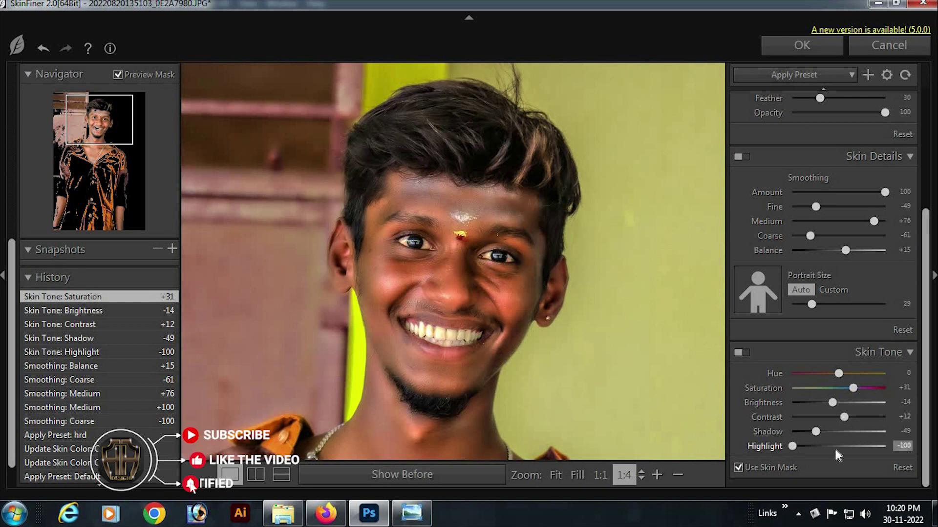
{"action": "left_click_drag", "start_coordinate": [795, 446], "coordinate": [797, 446]}
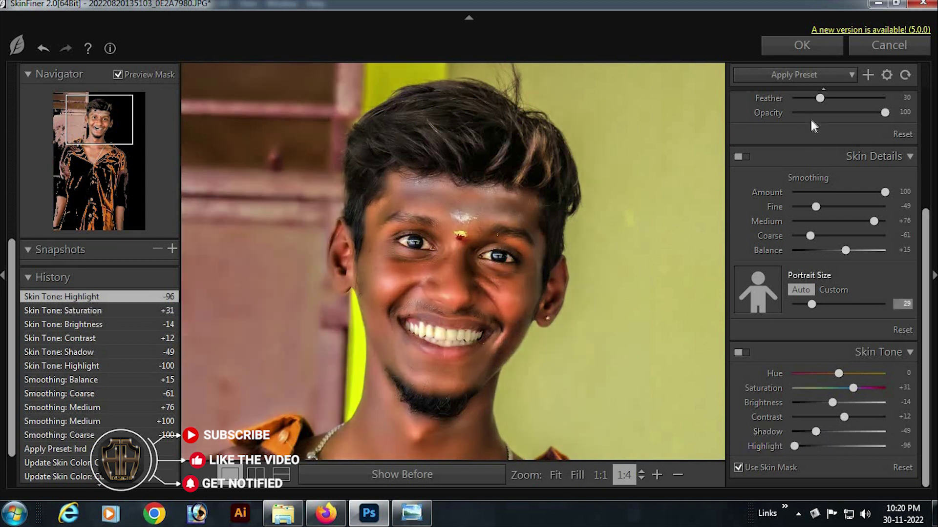
{"action": "left_click", "coordinate": [803, 46]}
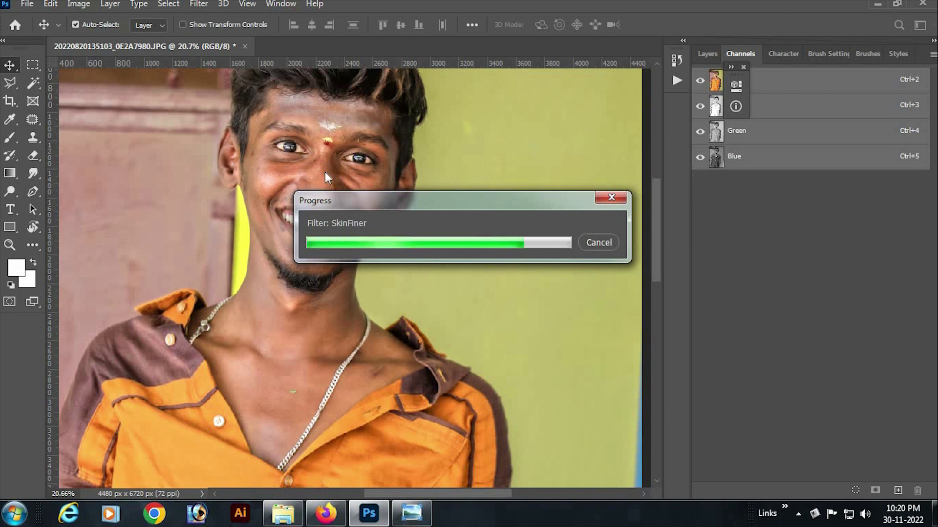
Step: Zoom around the smoothed portrait to inspect the face, then browse the Noise filters
{"action": "key", "text": "ctrl+0"}
{"action": "scroll", "coordinate": [350, 172], "scroll_direction": "up", "scroll_amount": 2}
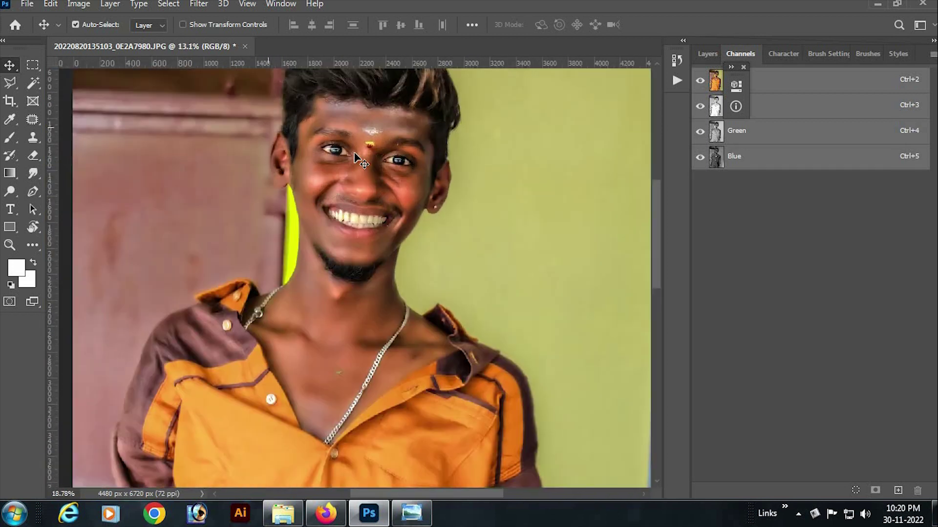
{"action": "scroll", "coordinate": [361, 171], "scroll_direction": "up", "scroll_amount": 3}
{"action": "scroll", "coordinate": [385, 172], "scroll_direction": "up", "scroll_amount": 3}
{"action": "scroll", "coordinate": [385, 170], "scroll_direction": "down", "scroll_amount": 1}
{"action": "scroll", "coordinate": [386, 168], "scroll_direction": "down", "scroll_amount": 3}
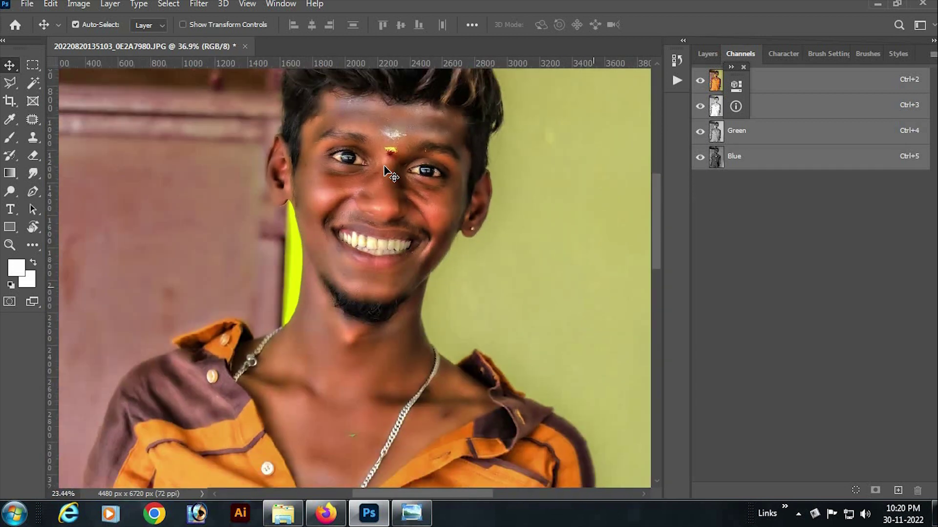
{"action": "scroll", "coordinate": [388, 157], "scroll_direction": "down", "scroll_amount": 1}
{"action": "scroll", "coordinate": [389, 140], "scroll_direction": "down", "scroll_amount": 2}
{"action": "scroll", "coordinate": [391, 124], "scroll_direction": "down", "scroll_amount": 1}
{"action": "scroll", "coordinate": [395, 127], "scroll_direction": "up", "scroll_amount": 2}
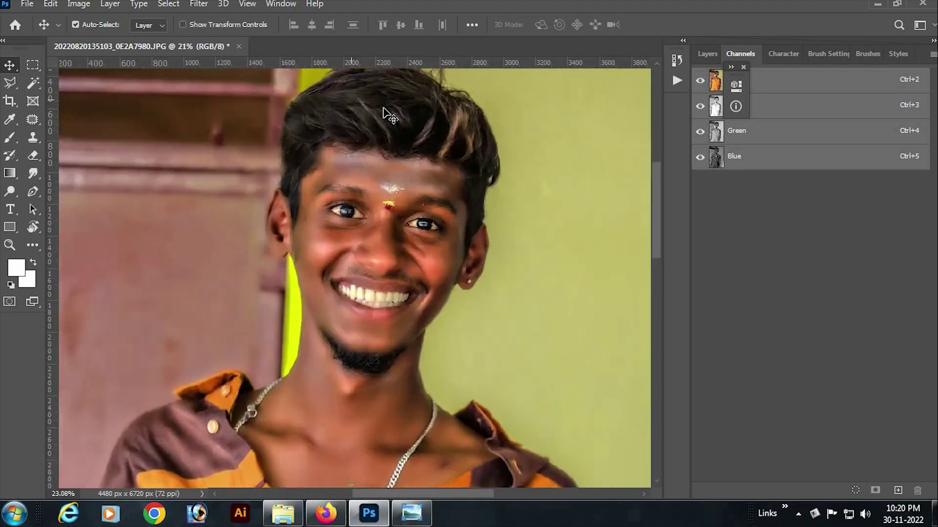
{"action": "scroll", "coordinate": [393, 122], "scroll_direction": "up", "scroll_amount": 1}
{"action": "scroll", "coordinate": [389, 116], "scroll_direction": "down", "scroll_amount": 1}
{"action": "left_click", "coordinate": [207, 6]}
{"action": "mouse_move", "coordinate": [209, 200]}
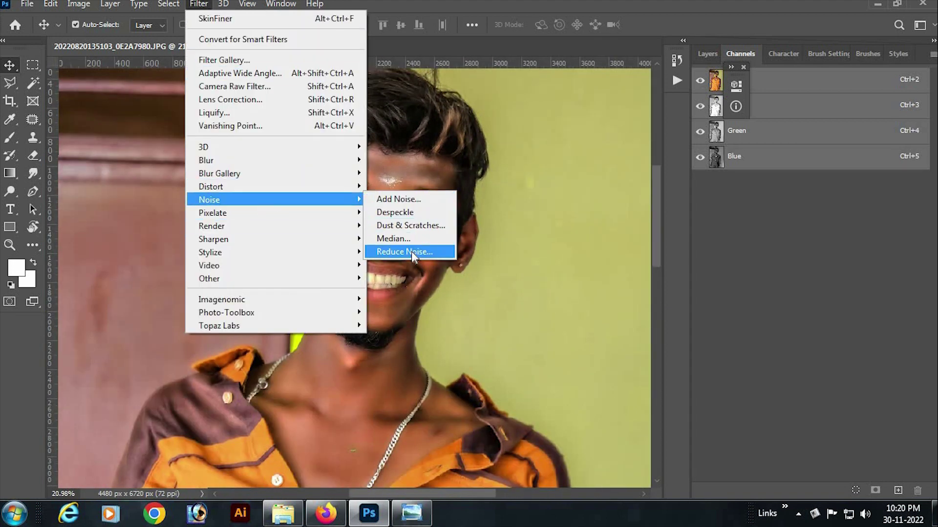
{"action": "left_click", "coordinate": [411, 251]}
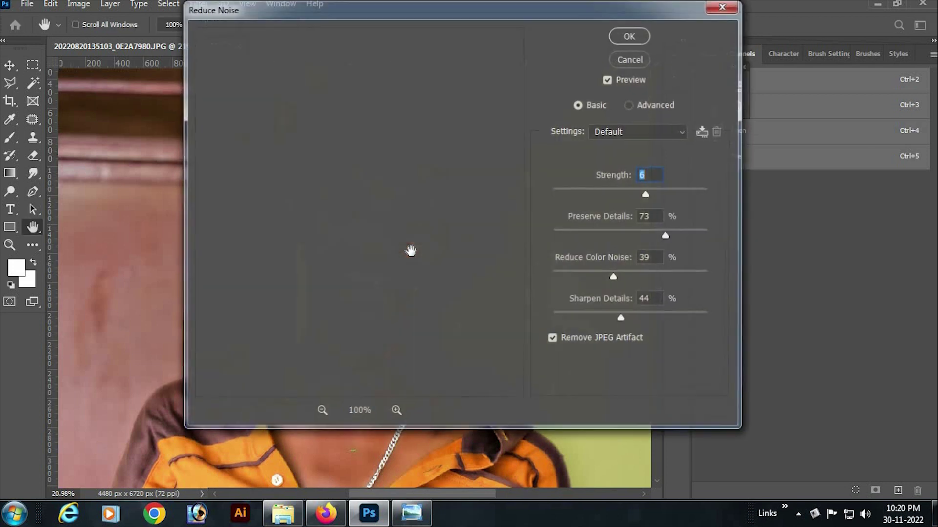
{"action": "mouse_move", "coordinate": [399, 399]}
{"action": "left_mouse_down"}
{"action": "mouse_move", "coordinate": [390, 309]}
{"action": "mouse_move", "coordinate": [394, 316]}
{"action": "left_mouse_up"}
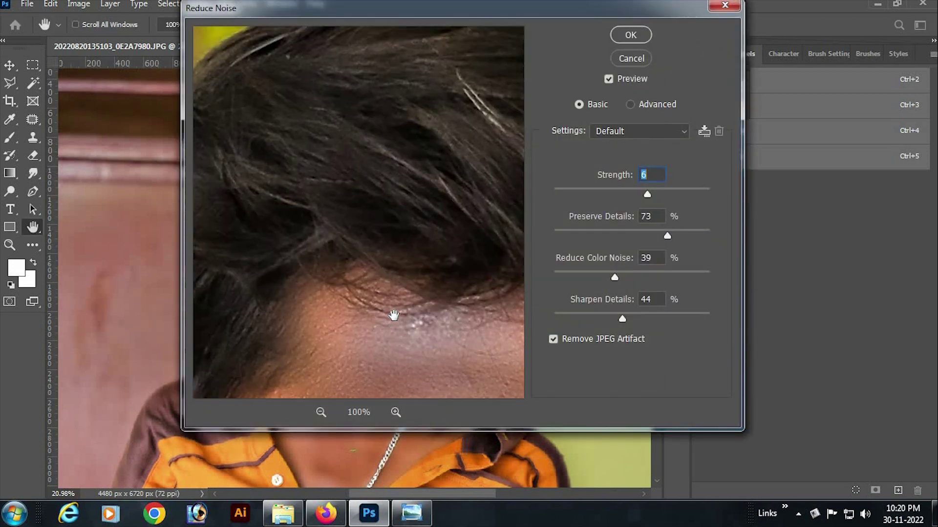
{"action": "left_click", "coordinate": [640, 36]}
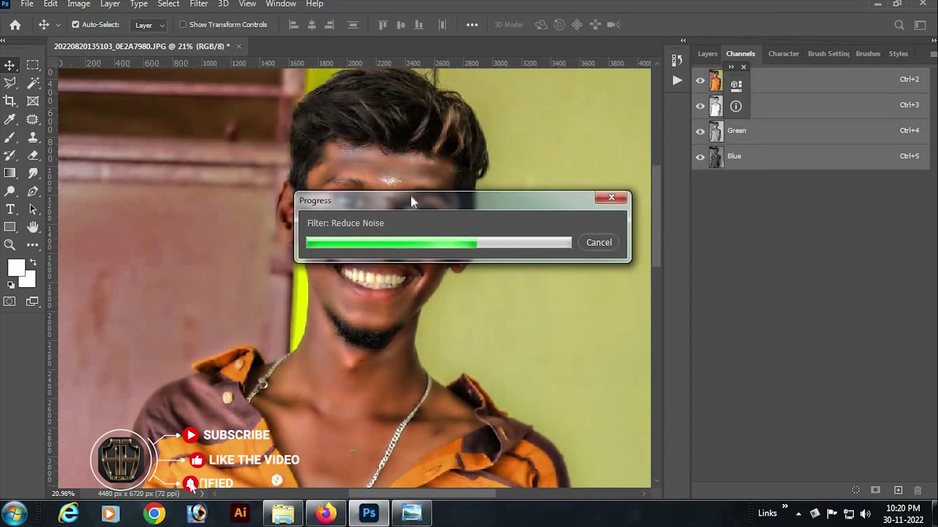
{"action": "left_click_drag", "start_coordinate": [414, 202], "coordinate": [395, 365]}
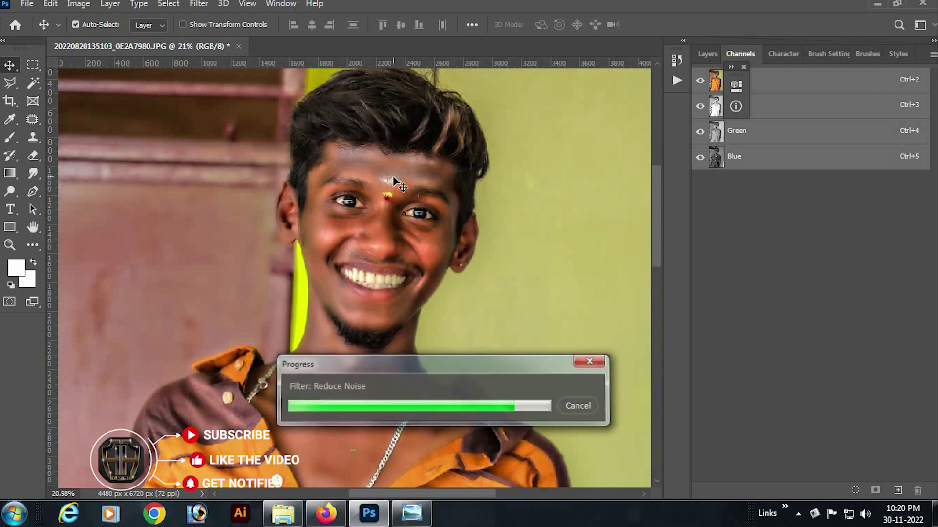
{"action": "scroll", "coordinate": [386, 161], "scroll_direction": "up", "scroll_amount": 2}
{"action": "scroll", "coordinate": [390, 195], "scroll_direction": "up", "scroll_amount": 4}
{"action": "scroll", "coordinate": [387, 180], "scroll_direction": "down", "scroll_amount": 2}
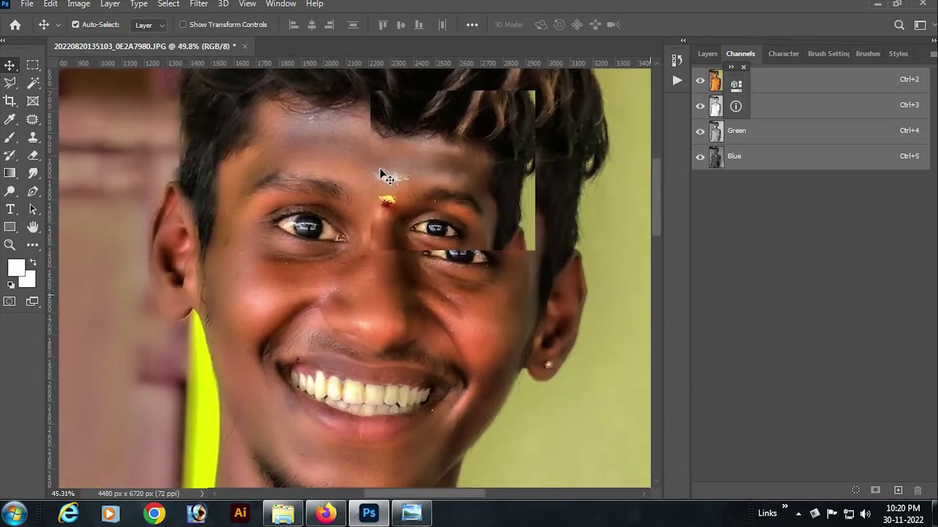
{"action": "scroll", "coordinate": [389, 179], "scroll_direction": "down", "scroll_amount": 3}
{"action": "scroll", "coordinate": [393, 183], "scroll_direction": "down", "scroll_amount": 2}
{"action": "scroll", "coordinate": [355, 181], "scroll_direction": "up", "scroll_amount": 1}
{"action": "scroll", "coordinate": [356, 182], "scroll_direction": "up", "scroll_amount": 3}
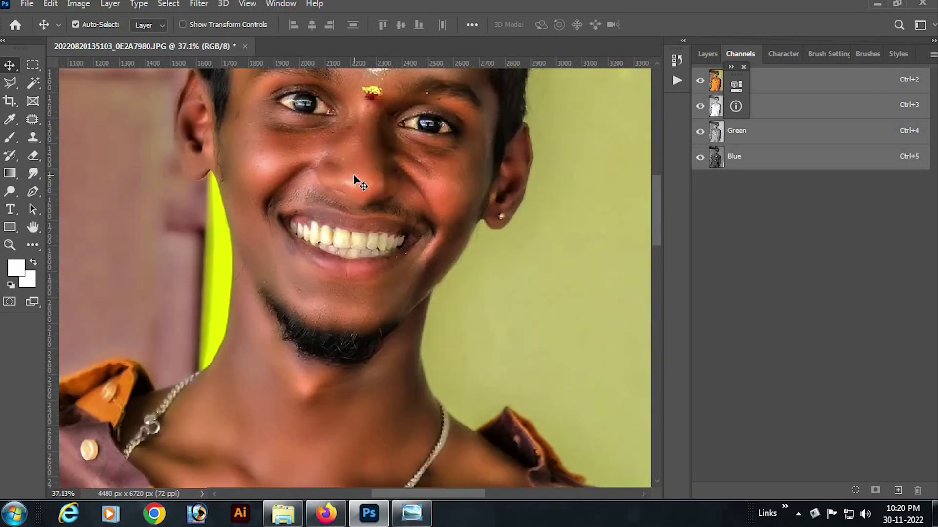
{"action": "scroll", "coordinate": [373, 153], "scroll_direction": "up", "scroll_amount": 2}
{"action": "scroll", "coordinate": [372, 153], "scroll_direction": "up", "scroll_amount": 1}
{"action": "scroll", "coordinate": [657, 182], "scroll_direction": "up", "scroll_amount": 5}
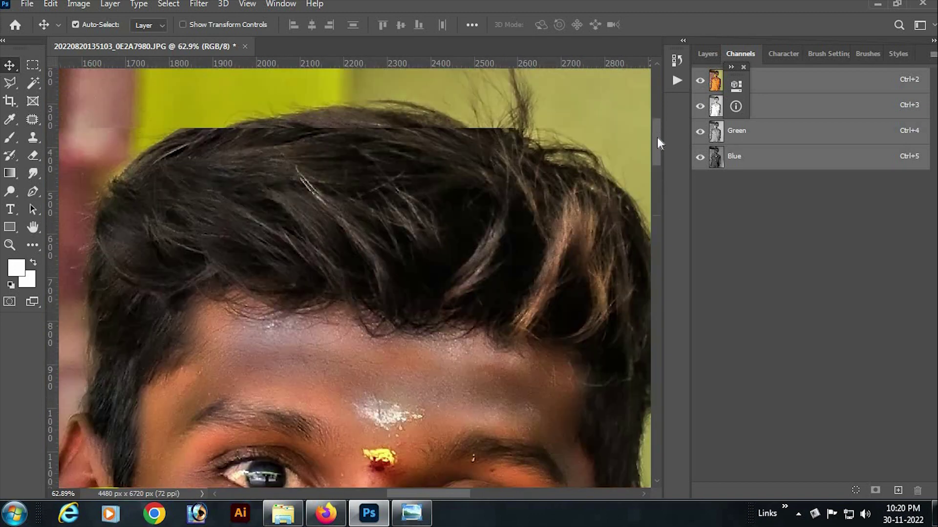
{"action": "scroll", "coordinate": [657, 185], "scroll_direction": "down", "scroll_amount": 2}
{"action": "scroll", "coordinate": [657, 205], "scroll_direction": "down", "scroll_amount": 5}
{"action": "scroll", "coordinate": [313, 276], "scroll_direction": "down", "scroll_amount": 2}
{"action": "scroll", "coordinate": [318, 268], "scroll_direction": "down", "scroll_amount": 2}
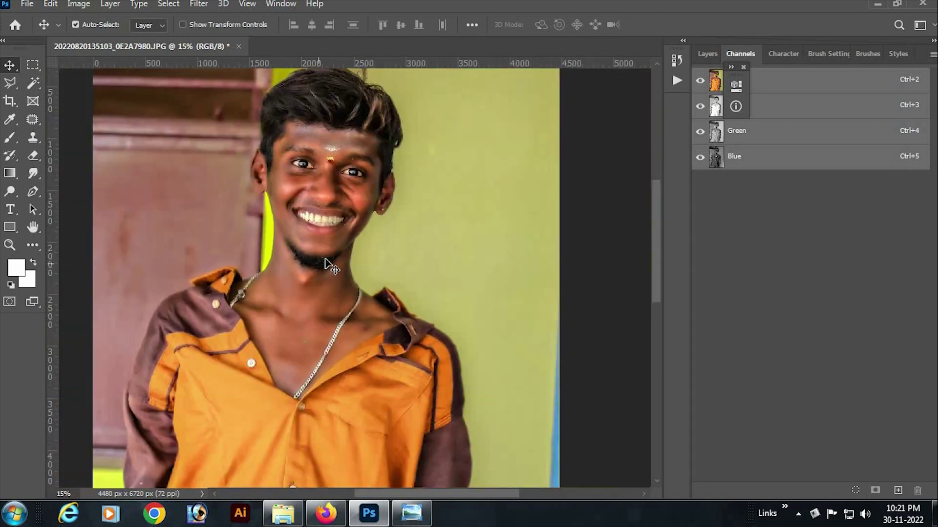
{"action": "scroll", "coordinate": [312, 312], "scroll_direction": "up", "scroll_amount": 1}
{"action": "scroll", "coordinate": [300, 359], "scroll_direction": "up", "scroll_amount": 2}
{"action": "scroll", "coordinate": [299, 342], "scroll_direction": "up", "scroll_amount": 1}
{"action": "scroll", "coordinate": [300, 318], "scroll_direction": "down", "scroll_amount": 2}
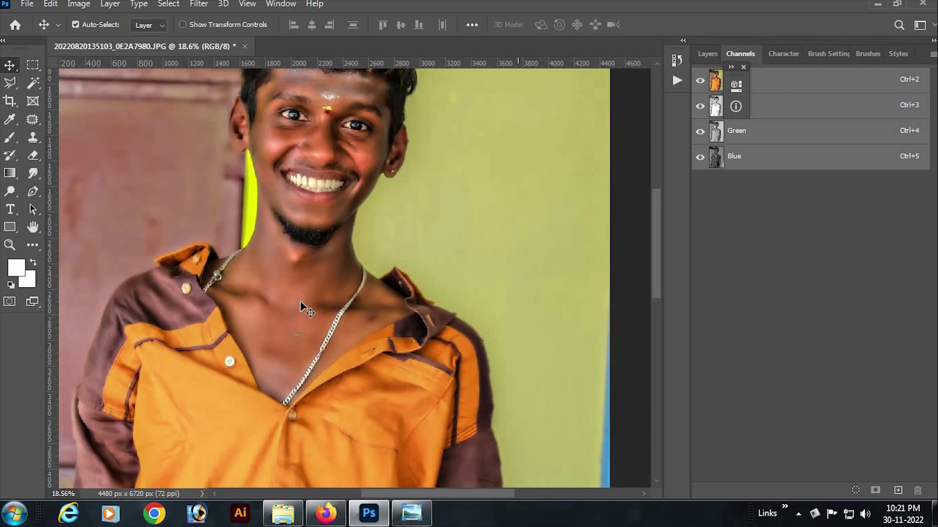
{"action": "scroll", "coordinate": [303, 308], "scroll_direction": "down", "scroll_amount": 2}
{"action": "scroll", "coordinate": [306, 298], "scroll_direction": "down", "scroll_amount": 2}
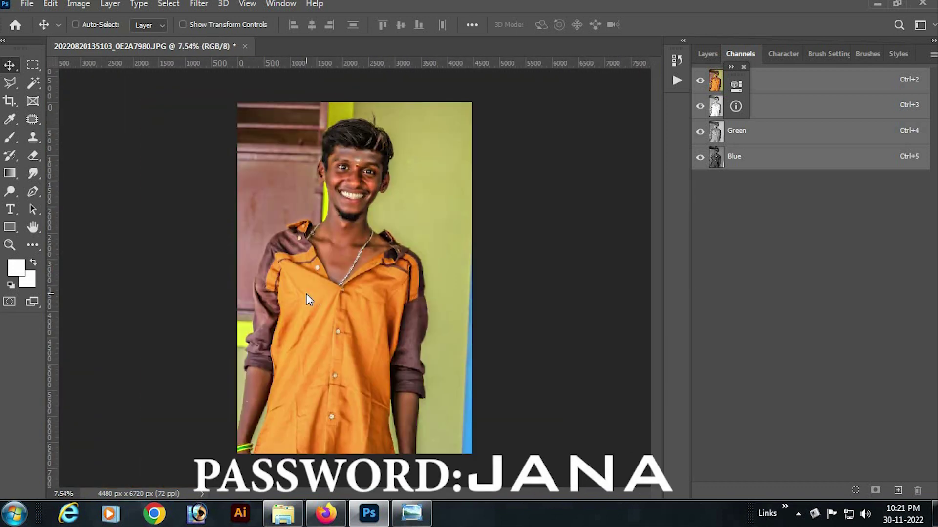
Step: Save the portrait as a quality-12 JPEG and close the document
{"action": "key", "text": "ctrl+s"}
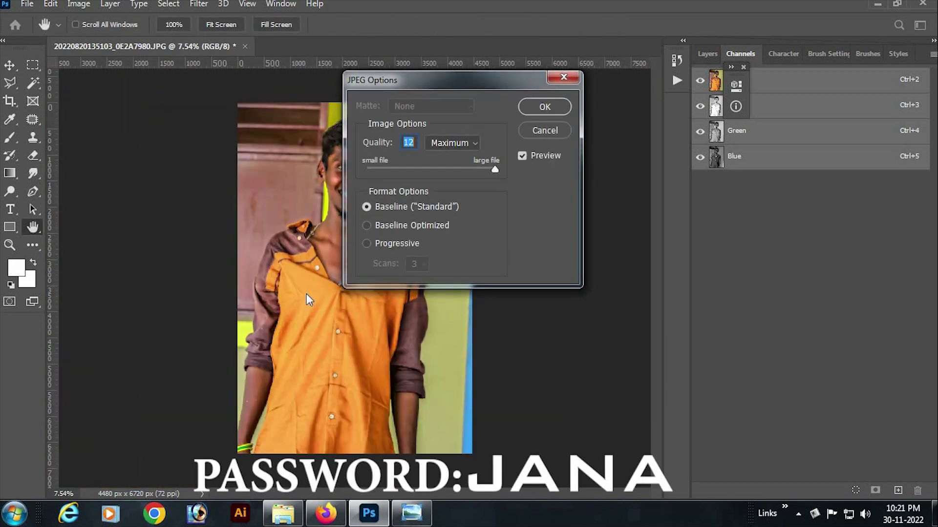
{"action": "key", "text": "Return"}
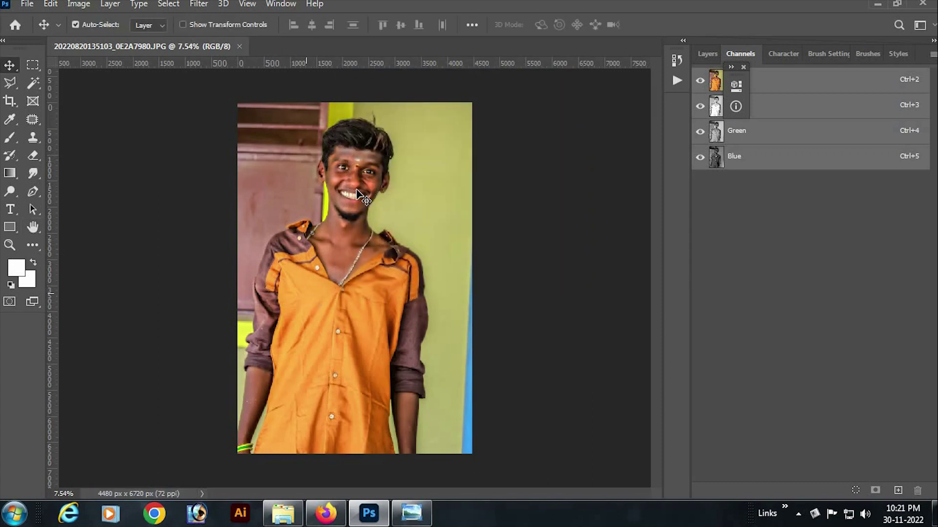
{"action": "scroll", "coordinate": [357, 190], "scroll_direction": "up", "scroll_amount": 5}
{"action": "scroll", "coordinate": [357, 190], "scroll_direction": "up", "scroll_amount": 2}
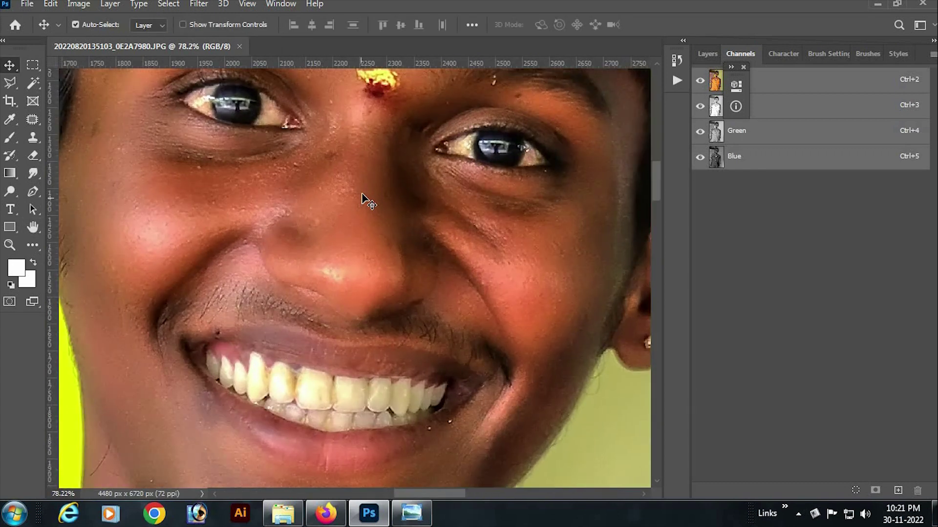
{"action": "scroll", "coordinate": [358, 188], "scroll_direction": "down", "scroll_amount": 3}
{"action": "scroll", "coordinate": [359, 184], "scroll_direction": "down", "scroll_amount": 3}
{"action": "scroll", "coordinate": [358, 191], "scroll_direction": "down", "scroll_amount": 2}
{"action": "left_click", "coordinate": [240, 46]}
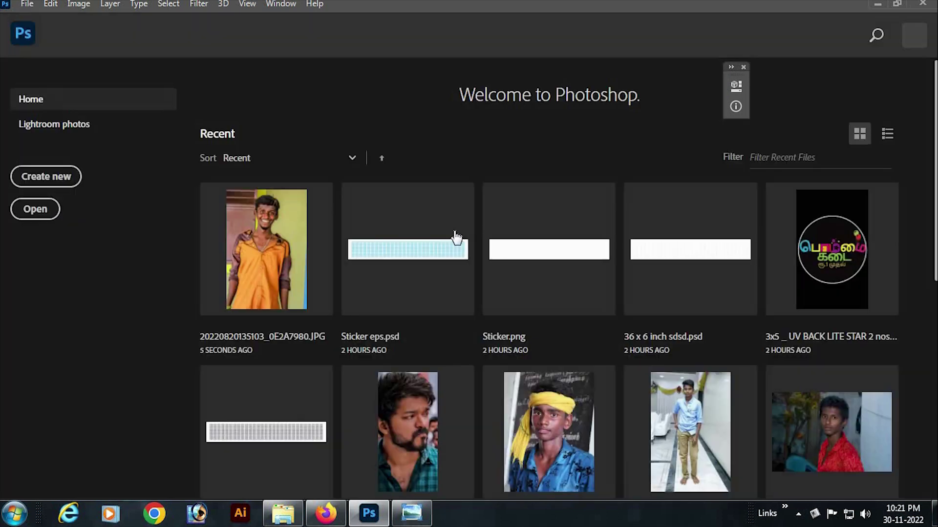
Step: Extract the skin finer zip in Downloads, then undo its accidental deletion
{"action": "left_click", "coordinate": [283, 513]}
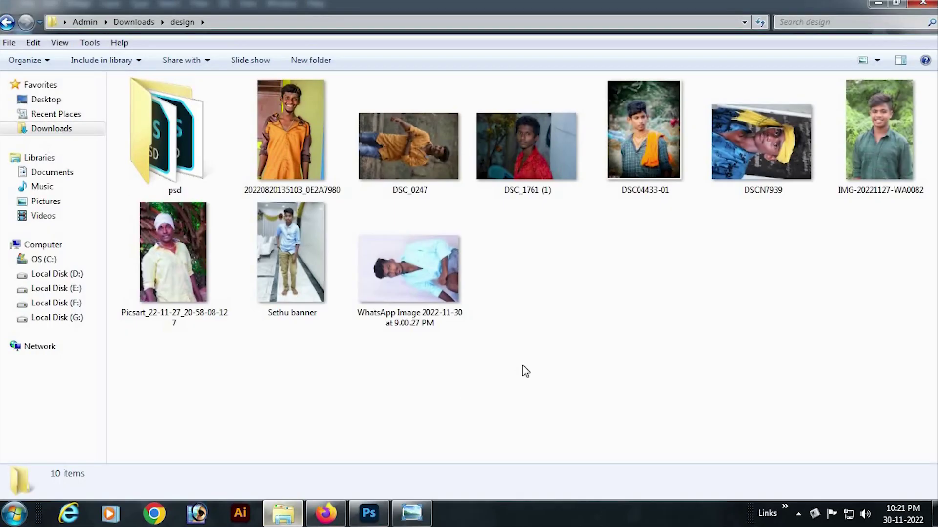
{"action": "left_click", "coordinate": [7, 27]}
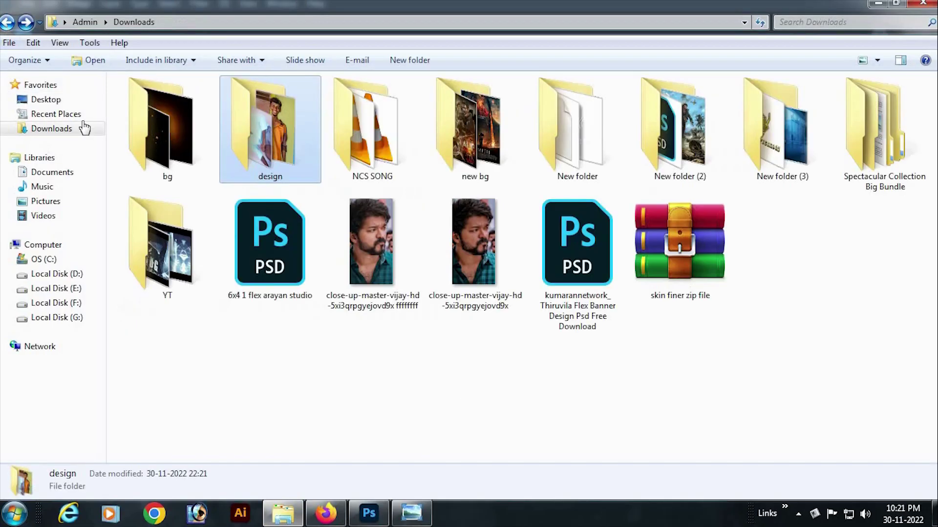
{"action": "right_click", "coordinate": [668, 269]}
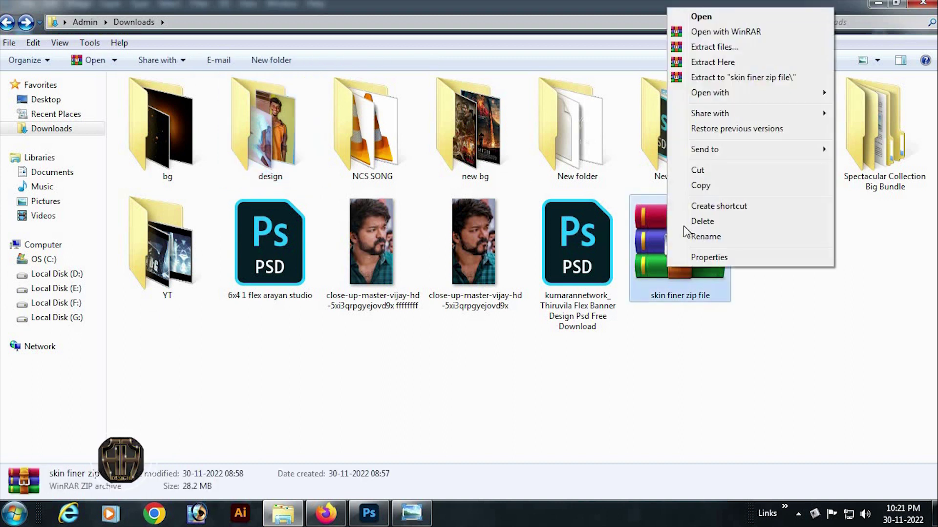
{"action": "left_click", "coordinate": [718, 64]}
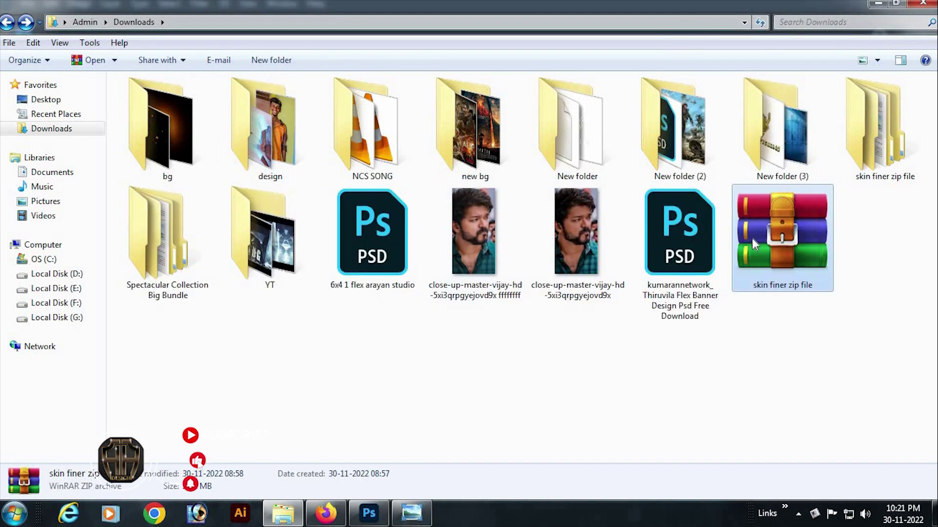
{"action": "key", "text": "Delete"}
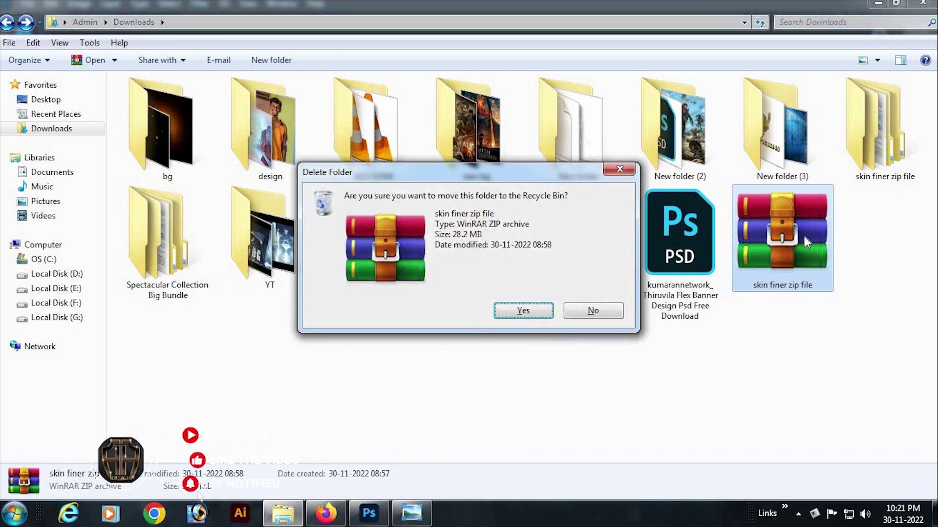
{"action": "key", "text": "Return"}
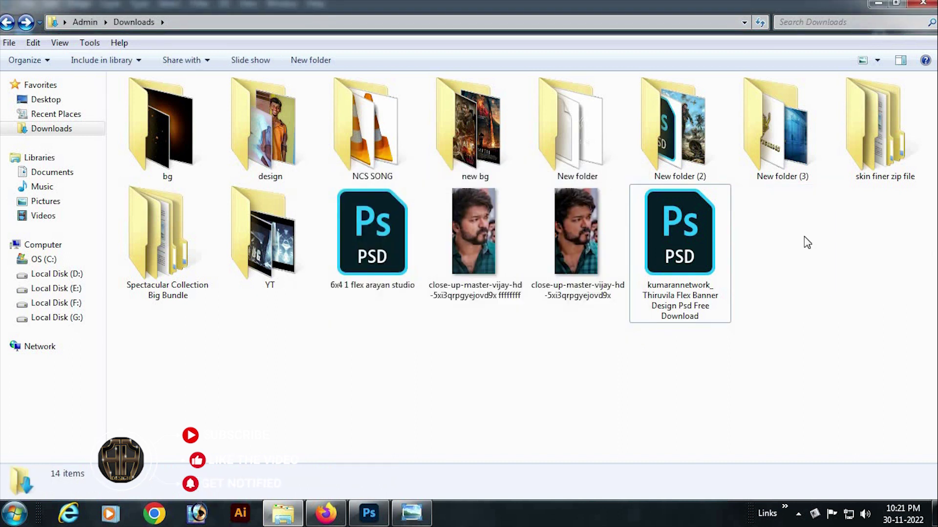
{"action": "key", "text": "ctrl+z"}
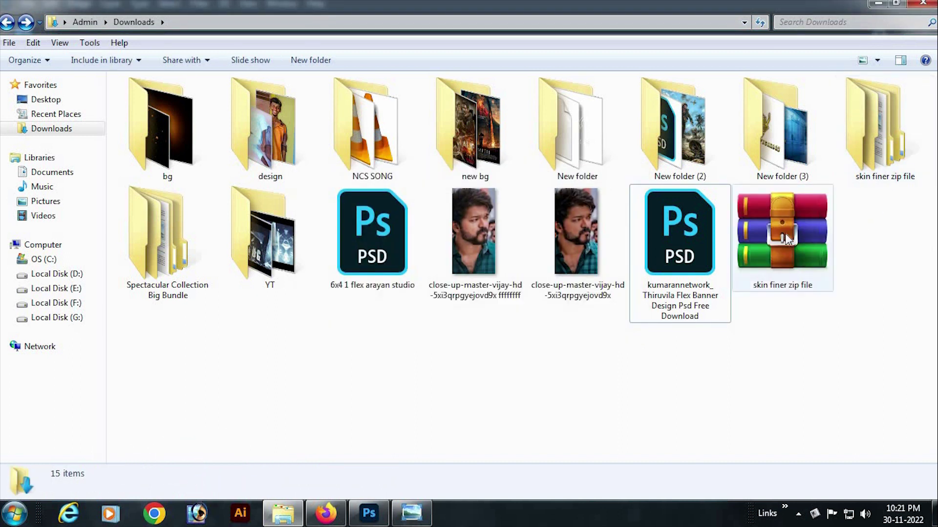
{"action": "left_click", "coordinate": [787, 238]}
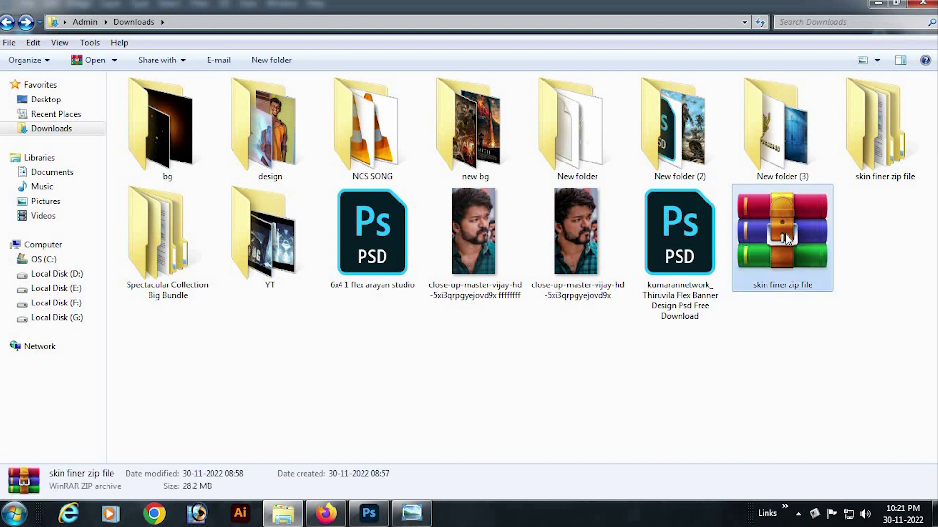
Step: In Videos > font folder, delete the old AA SKIN FINER folder
{"action": "left_click", "coordinate": [64, 115]}
{"action": "left_click", "coordinate": [55, 208]}
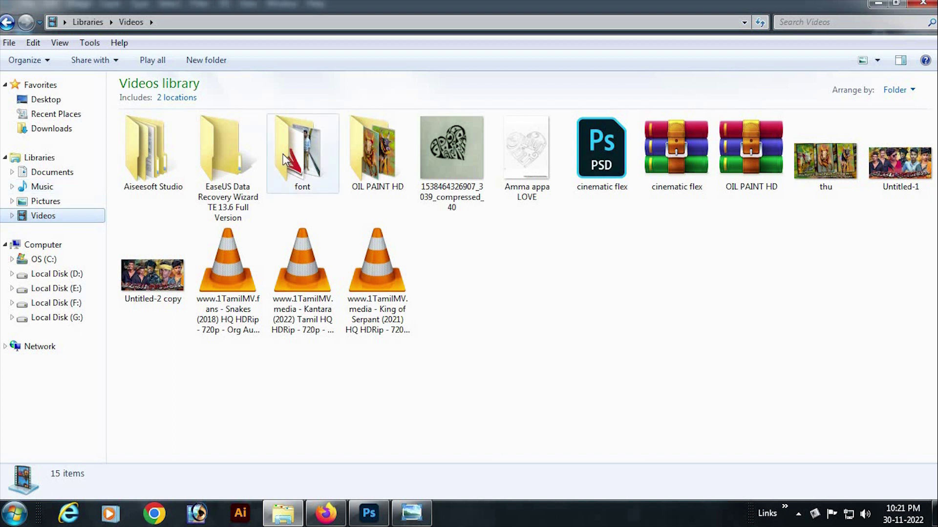
{"action": "double_click", "coordinate": [301, 149]}
{"action": "right_click", "coordinate": [593, 157]}
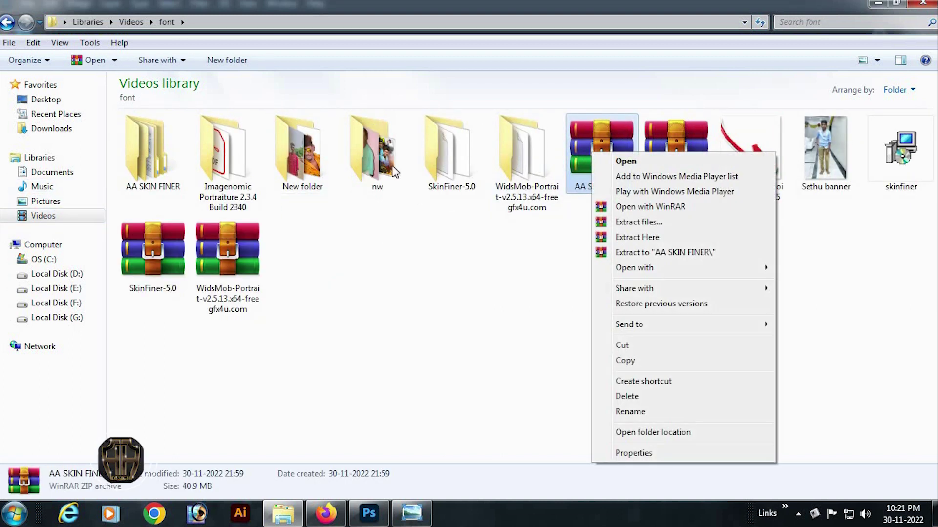
{"action": "left_click", "coordinate": [158, 156]}
{"action": "key", "text": "Delete"}
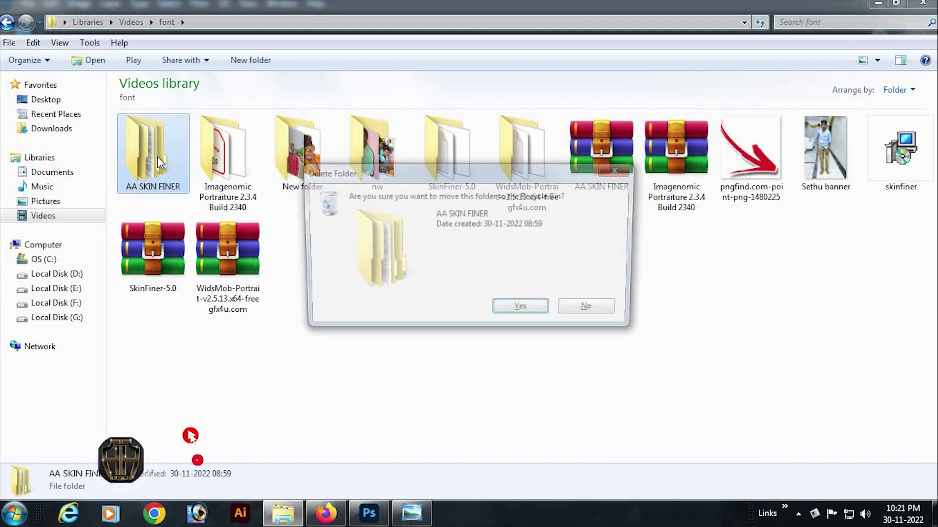
{"action": "key", "text": "Return"}
Step: Extract the AA SKIN FINER archive in place, entering its password
{"action": "left_click", "coordinate": [528, 161]}
{"action": "right_click", "coordinate": [529, 156]}
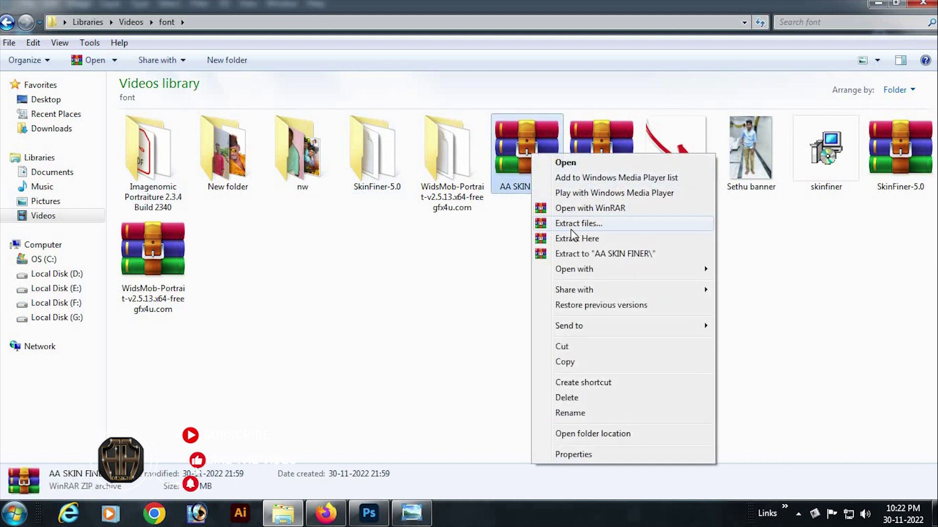
{"action": "left_click", "coordinate": [572, 238]}
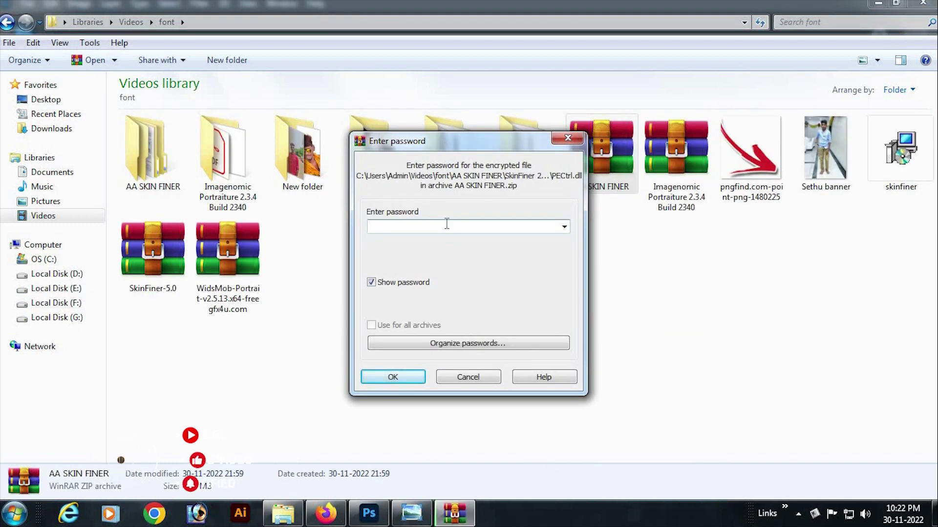
{"action": "left_click", "coordinate": [371, 284]}
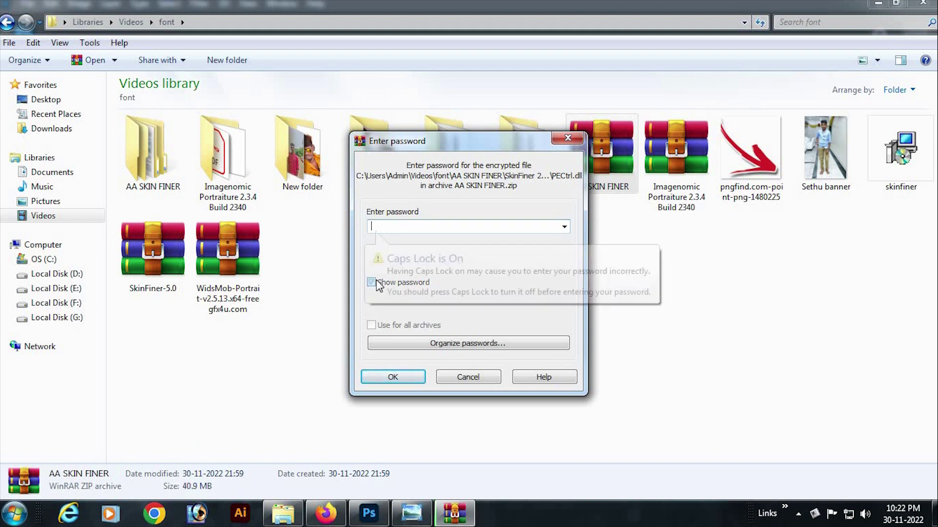
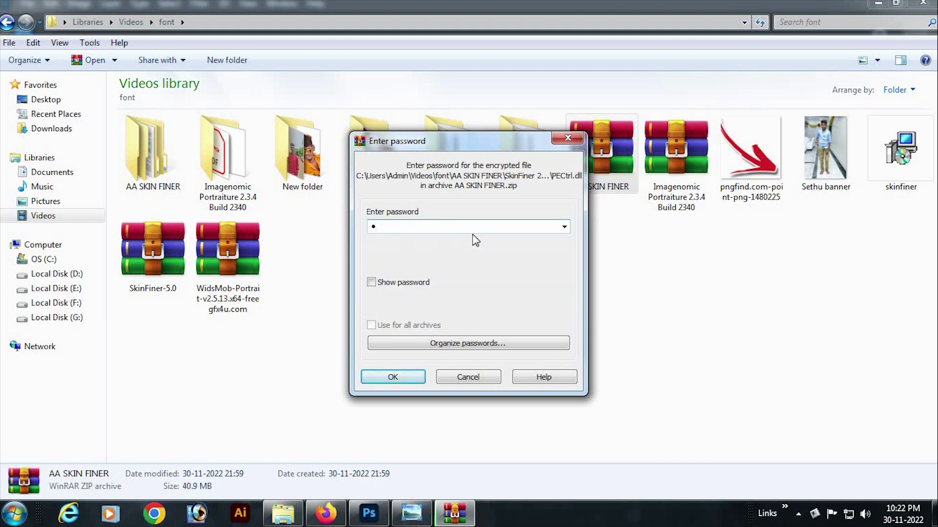
{"action": "key", "text": "Return"}
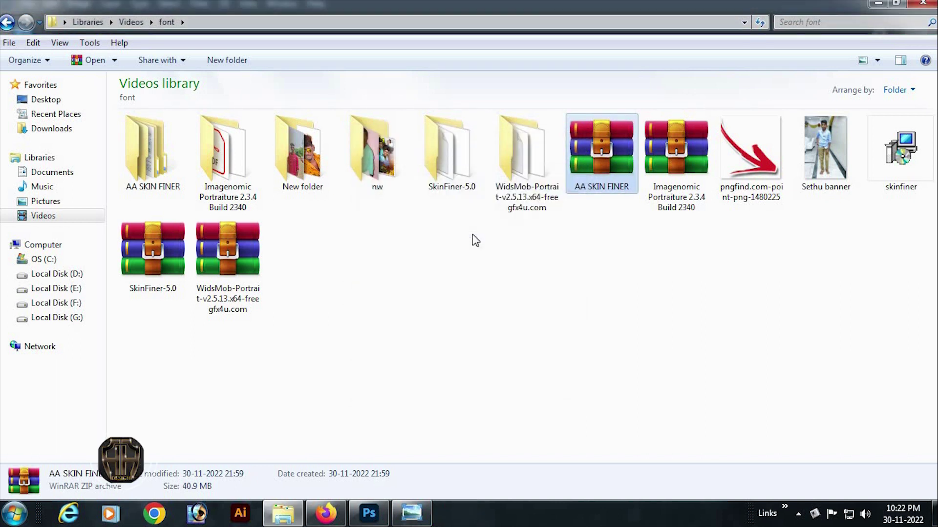
Step: Open the extracted AA SKIN FINER > SkinFiner 2.0 > x64 folder
{"action": "left_click", "coordinate": [169, 151]}
{"action": "double_click", "coordinate": [169, 152]}
{"action": "double_click", "coordinate": [169, 154]}
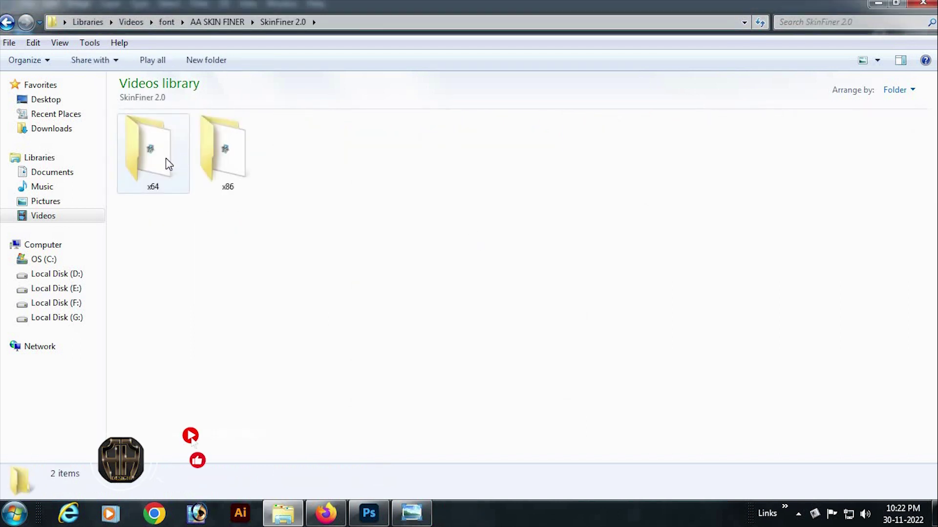
{"action": "double_click", "coordinate": [166, 157]}
Step: Run the skinfiner-Setup installer as administrator with English as the setup language
{"action": "left_click", "coordinate": [217, 164]}
{"action": "right_click", "coordinate": [217, 164]}
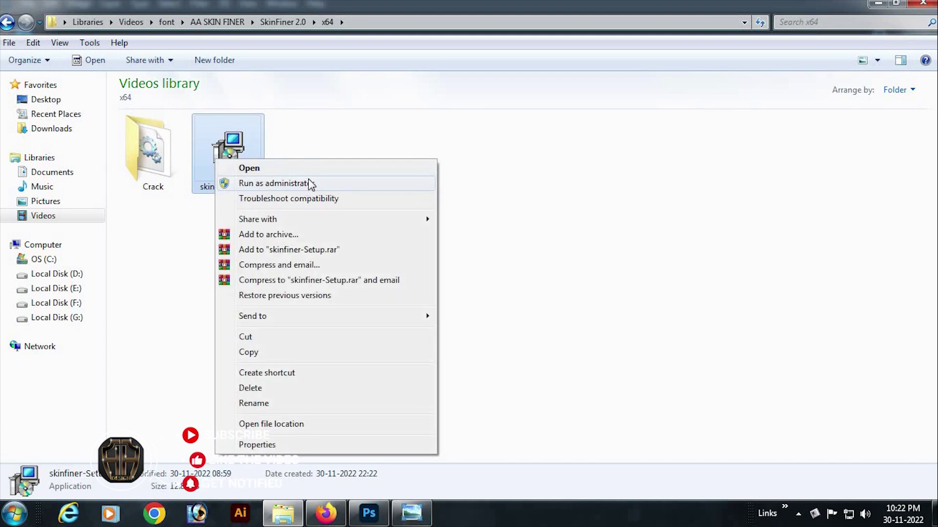
{"action": "left_click", "coordinate": [309, 184]}
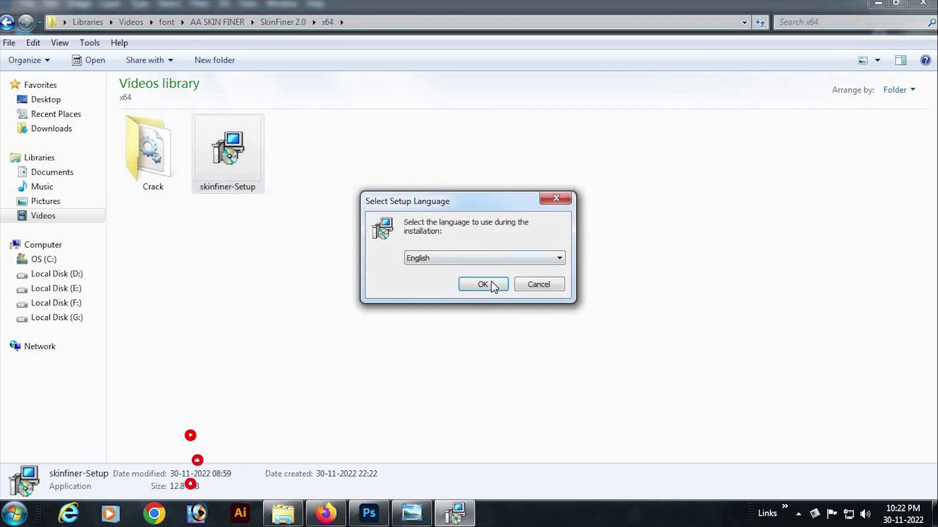
{"action": "left_click", "coordinate": [491, 286]}
Step: Complete the SkinFiner installation, continue with the free trial, and close SkinFiner
{"action": "left_click", "coordinate": [539, 365]}
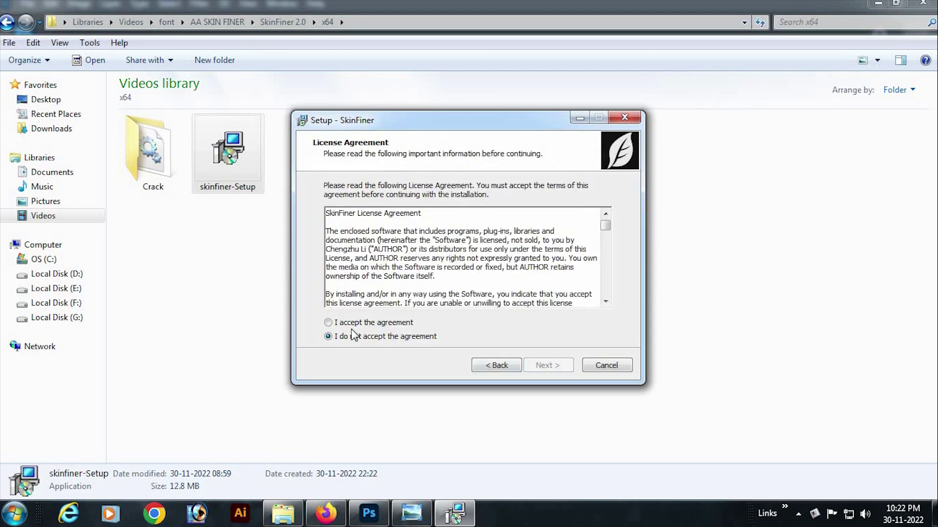
{"action": "left_click", "coordinate": [548, 370]}
{"action": "left_click", "coordinate": [547, 370]}
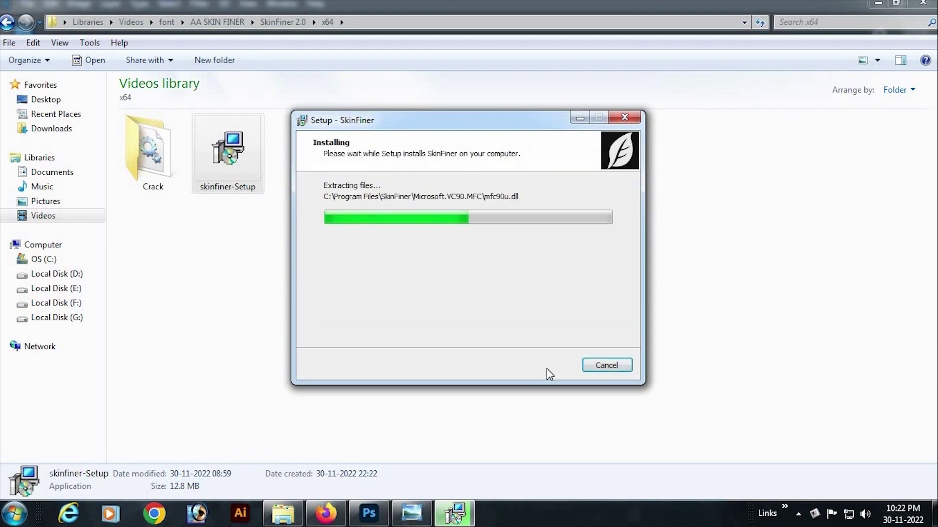
{"action": "left_click", "coordinate": [547, 368]}
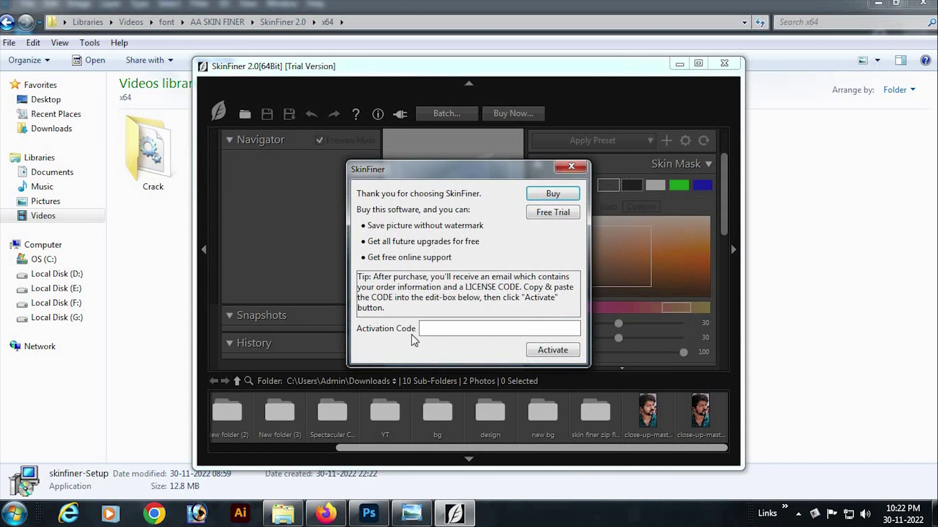
{"action": "left_click", "coordinate": [583, 167]}
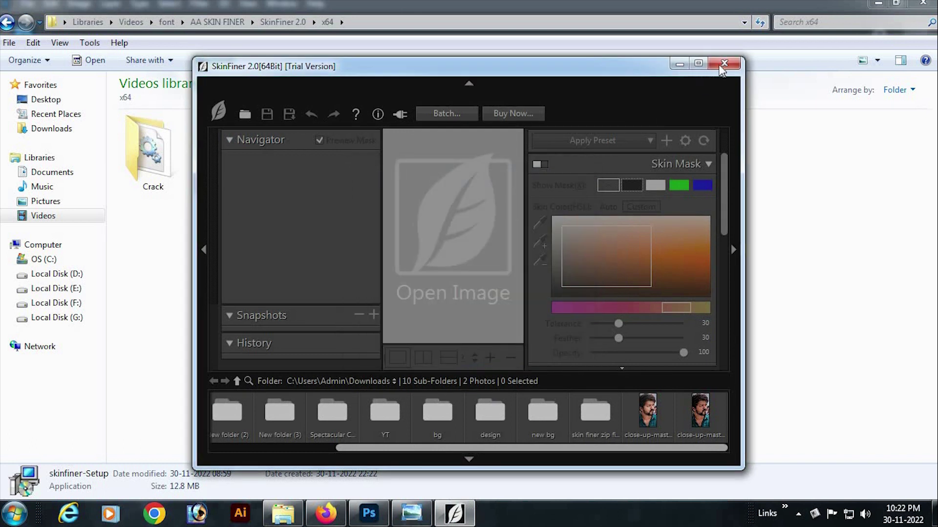
{"action": "left_click", "coordinate": [723, 63]}
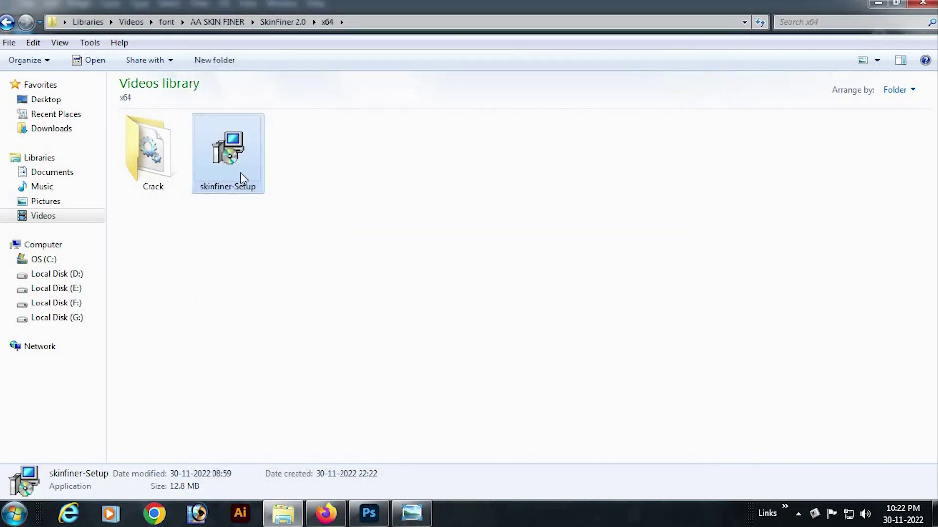
Step: Copy PECtrl.dll from the Crack folder
{"action": "double_click", "coordinate": [178, 149]}
{"action": "left_click", "coordinate": [142, 162]}
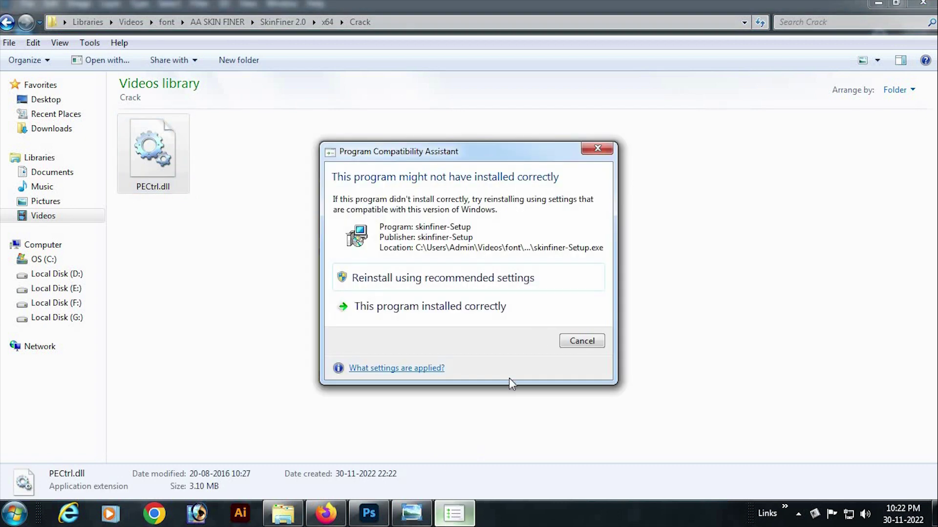
{"action": "left_click", "coordinate": [597, 152]}
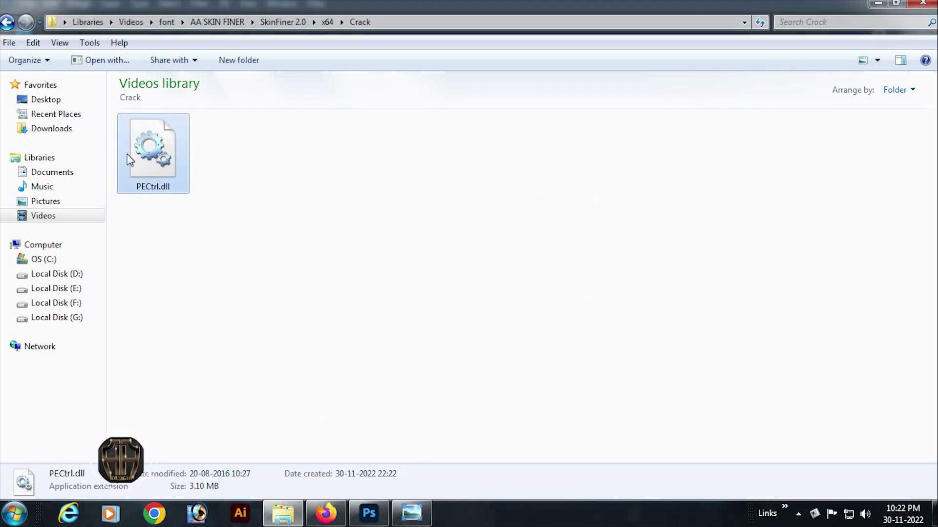
{"action": "right_click", "coordinate": [128, 155]}
{"action": "right_click", "coordinate": [148, 163]}
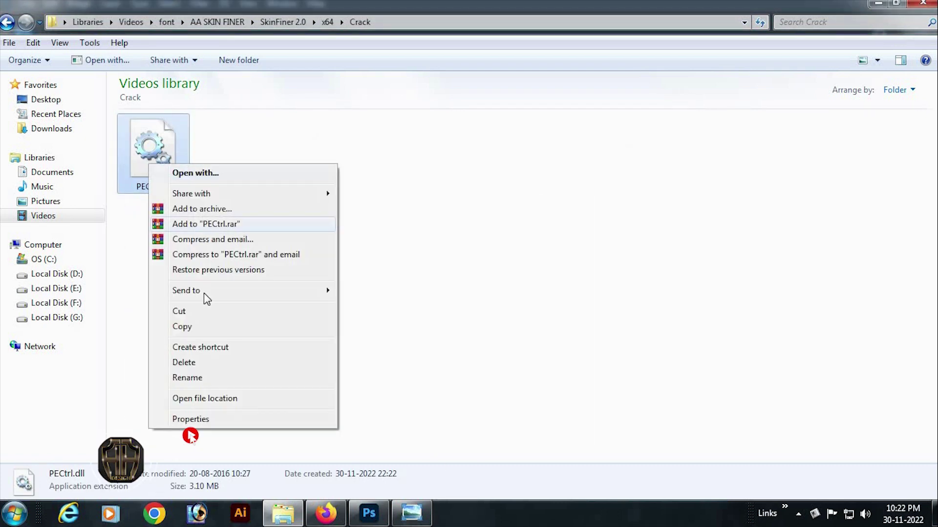
{"action": "left_click", "coordinate": [198, 323]}
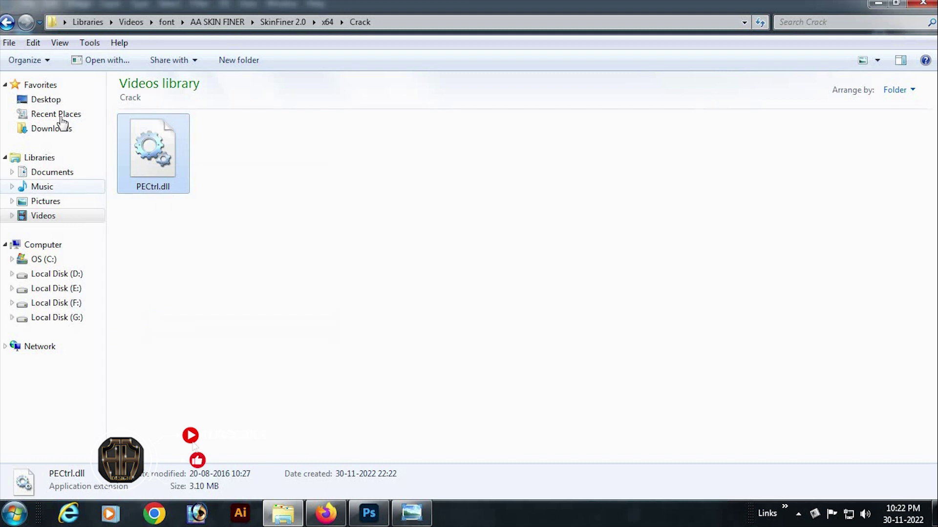
Step: Paste PECtrl.dll into C:\Program Files\SkinFiner, replacing the existing file, then start Photoshop
{"action": "left_click", "coordinate": [51, 159]}
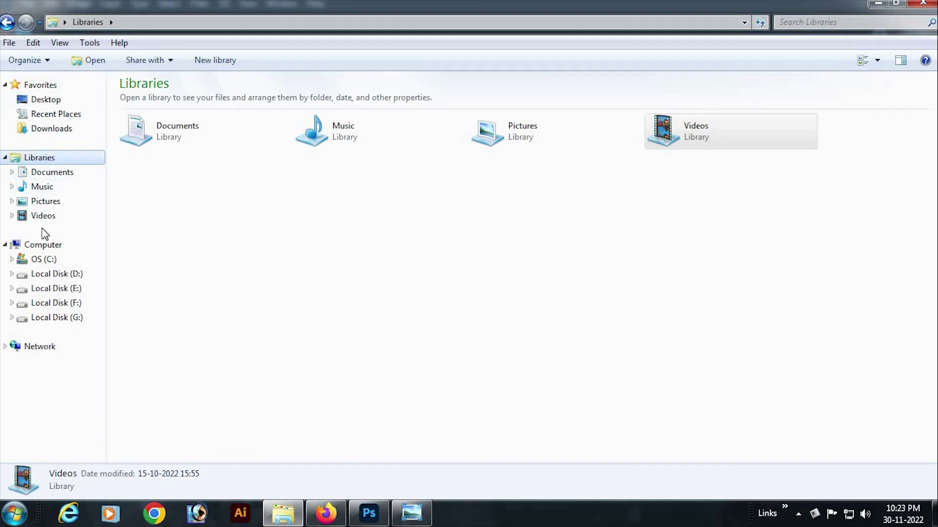
{"action": "left_click", "coordinate": [50, 275]}
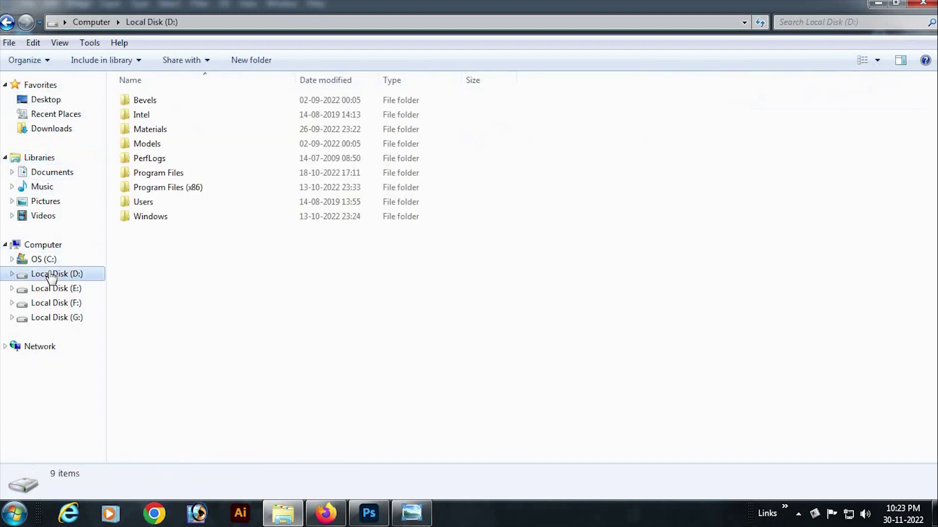
{"action": "double_click", "coordinate": [149, 175]}
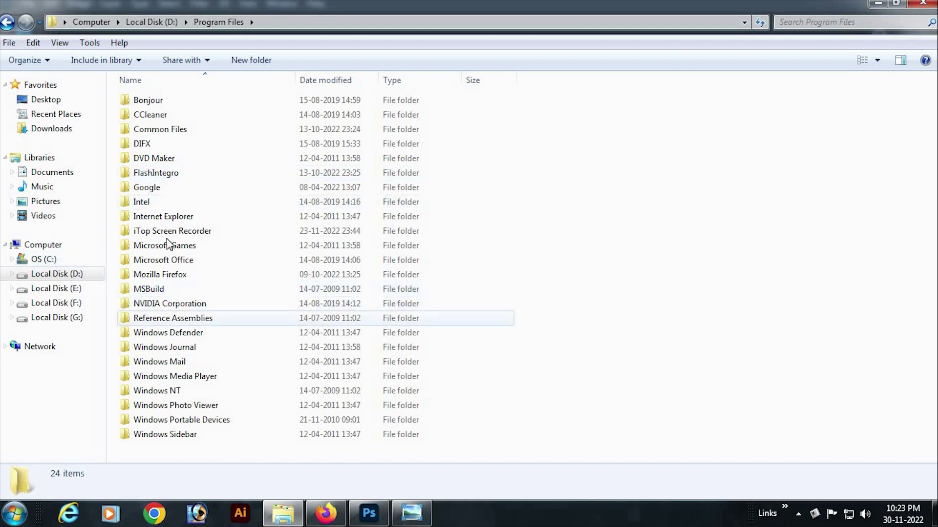
{"action": "left_click", "coordinate": [44, 259]}
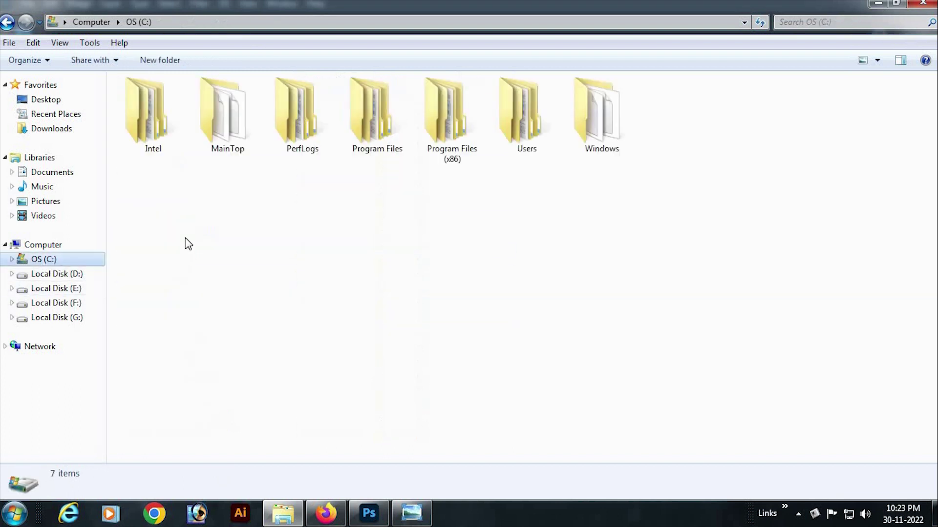
{"action": "double_click", "coordinate": [344, 117]}
{"action": "double_click", "coordinate": [146, 376]}
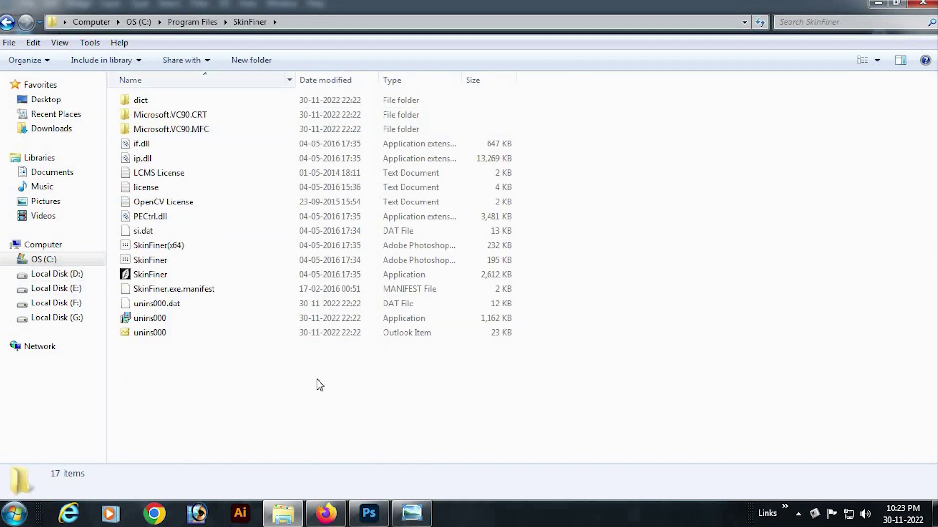
{"action": "right_click", "coordinate": [658, 304]}
{"action": "left_click", "coordinate": [697, 200]}
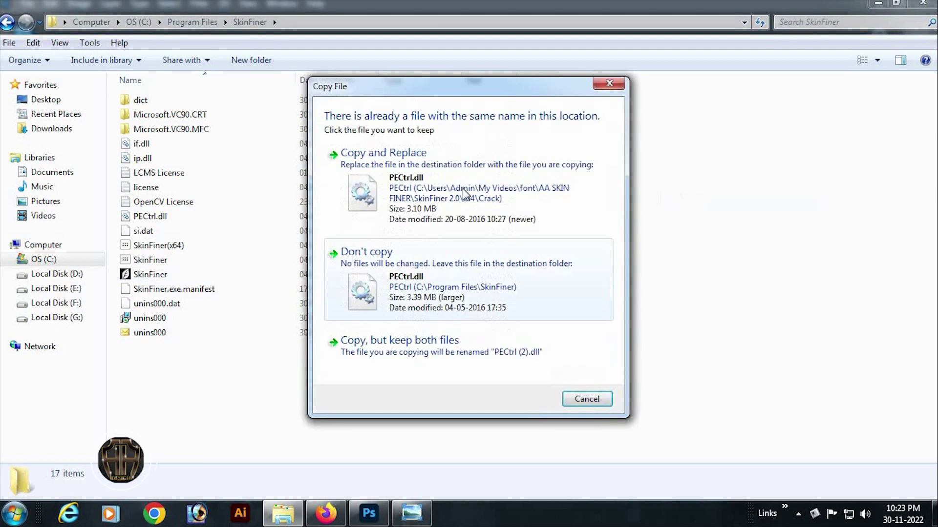
{"action": "left_click", "coordinate": [464, 188]}
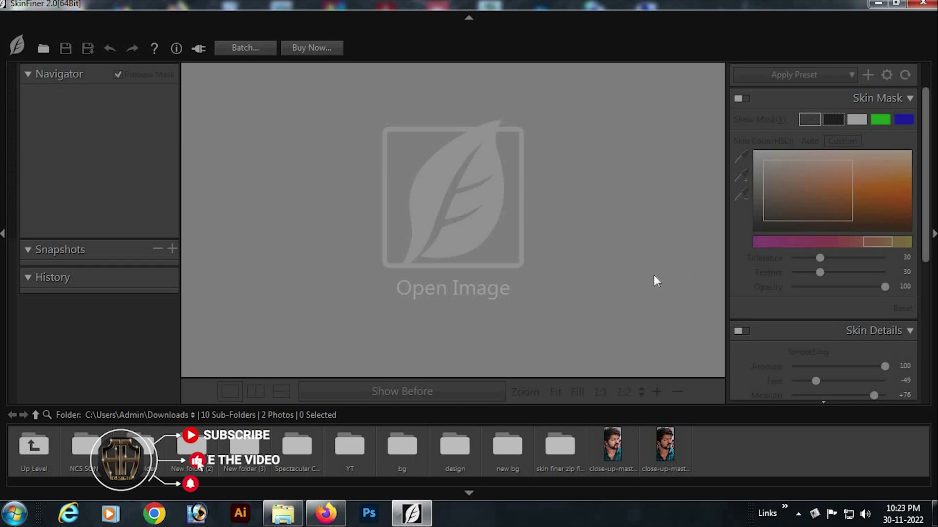
{"action": "left_click", "coordinate": [926, 10]}
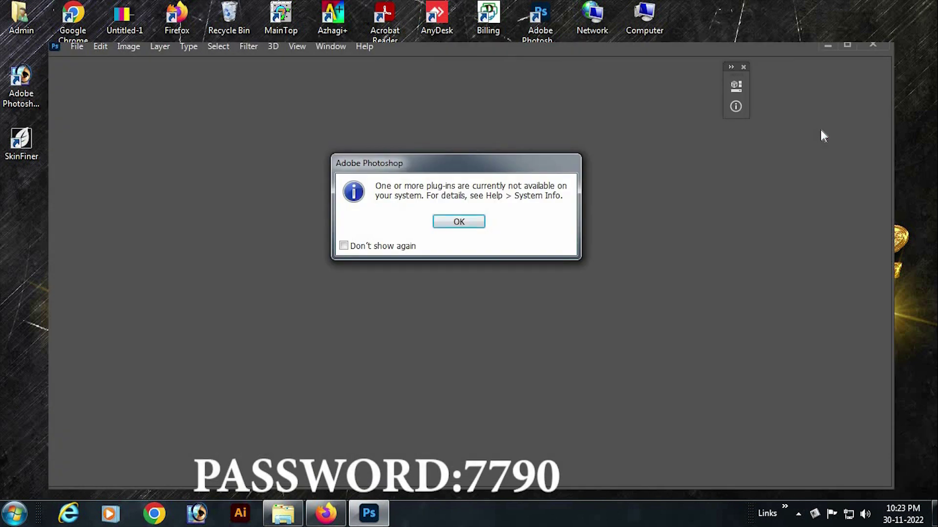
Step: Maximize Photoshop and drag the WhatsApp portrait from Downloads > design into it
{"action": "key", "text": "Return"}
{"action": "left_click", "coordinate": [847, 44]}
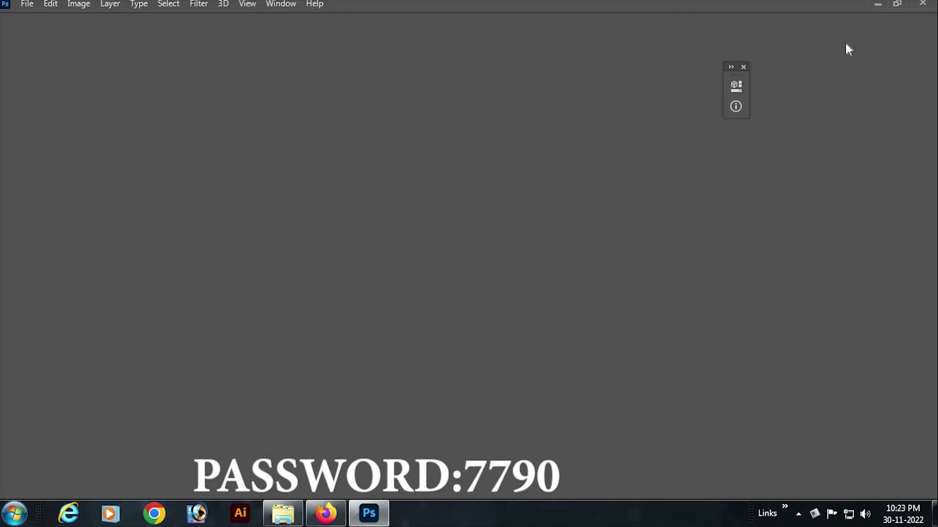
{"action": "left_click", "coordinate": [298, 519]}
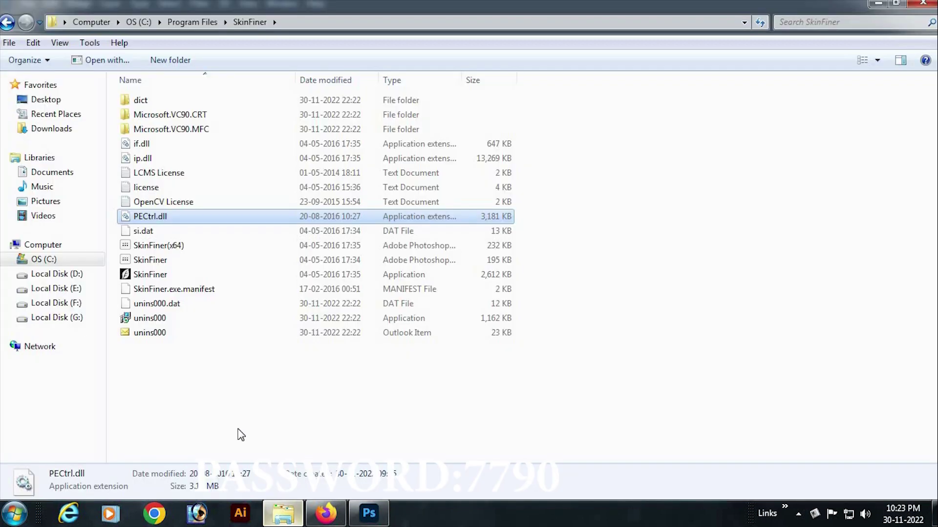
{"action": "left_click", "coordinate": [45, 201]}
{"action": "left_click", "coordinate": [44, 173]}
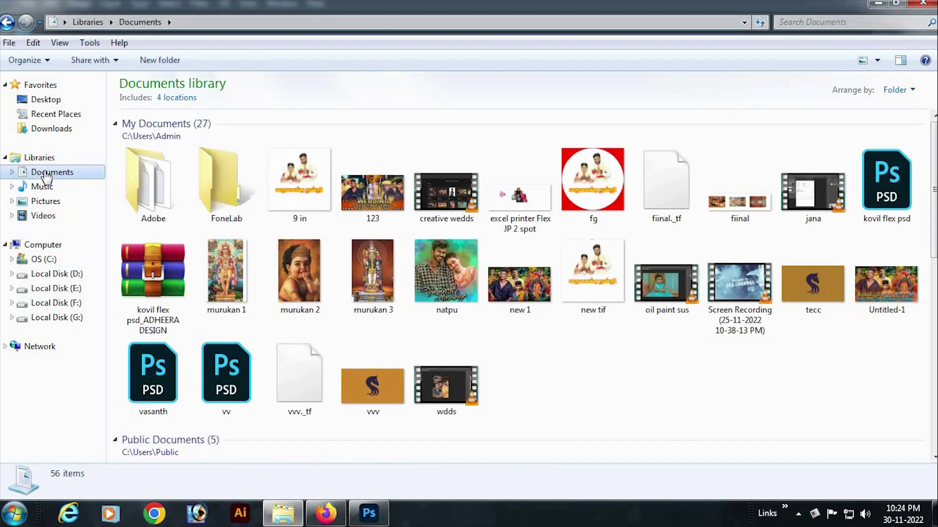
{"action": "left_click", "coordinate": [51, 128]}
{"action": "double_click", "coordinate": [262, 116]}
{"action": "mouse_move", "coordinate": [396, 262]}
{"action": "left_mouse_down"}
{"action": "mouse_move", "coordinate": [379, 516]}
{"action": "mouse_move", "coordinate": [145, 235]}
{"action": "left_mouse_up"}
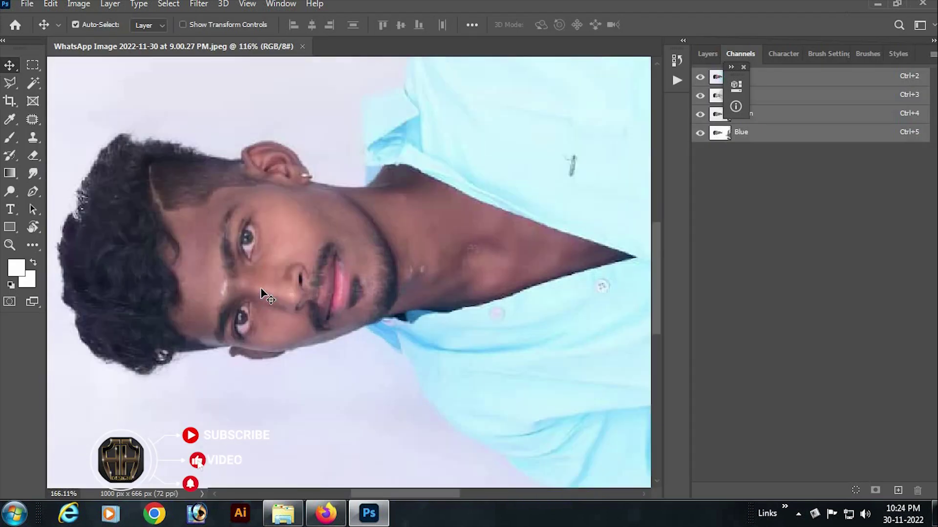
{"action": "scroll", "coordinate": [295, 296], "scroll_direction": "up", "scroll_amount": 3}
{"action": "left_click", "coordinate": [199, 4]}
{"action": "mouse_move", "coordinate": [227, 312]}
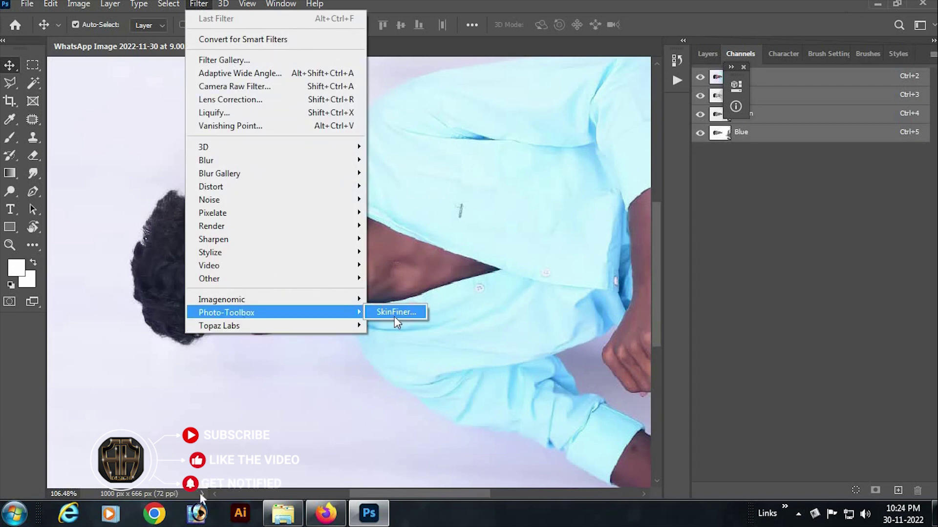
{"action": "left_click", "coordinate": [381, 312]}
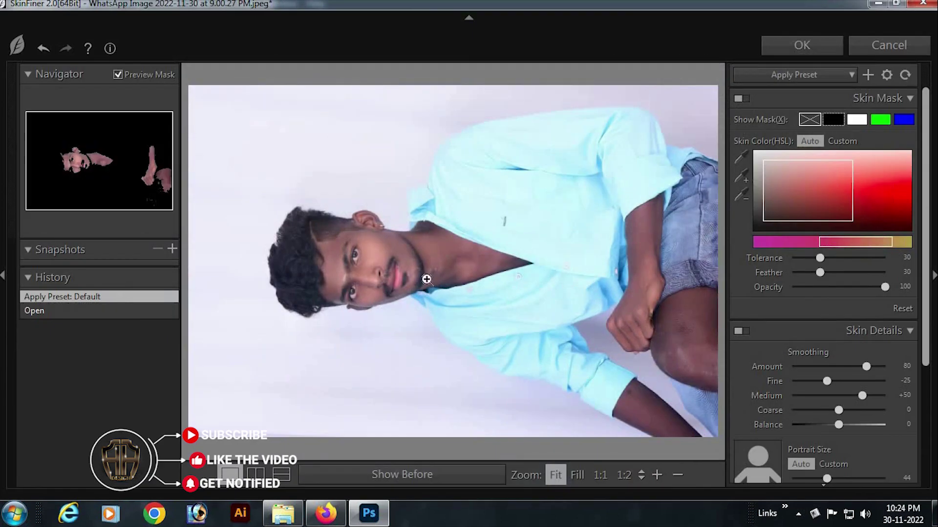
{"action": "left_click_drag", "start_coordinate": [819, 243], "coordinate": [773, 243]}
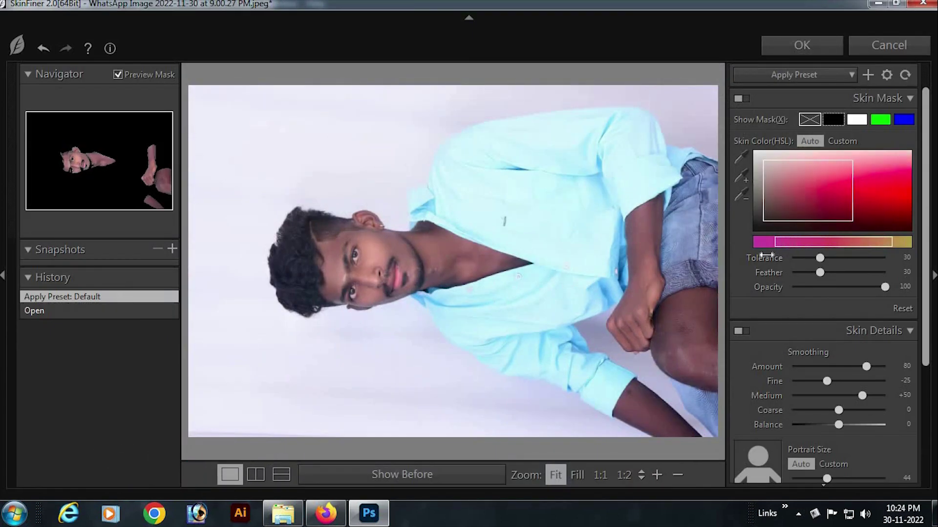
{"action": "left_click", "coordinate": [870, 51]}
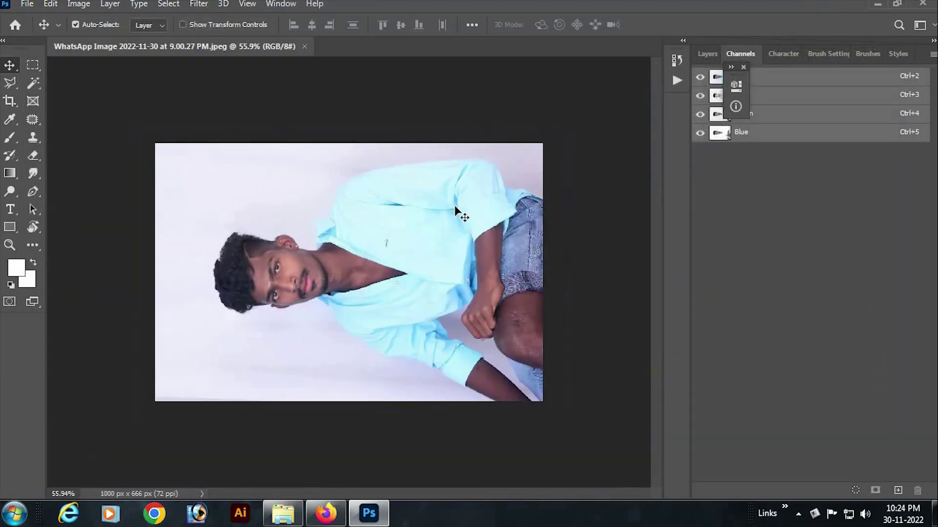
Step: Switch back to the Explorer window showing the Downloads design folder
{"action": "key", "text": "alt+Tab"}
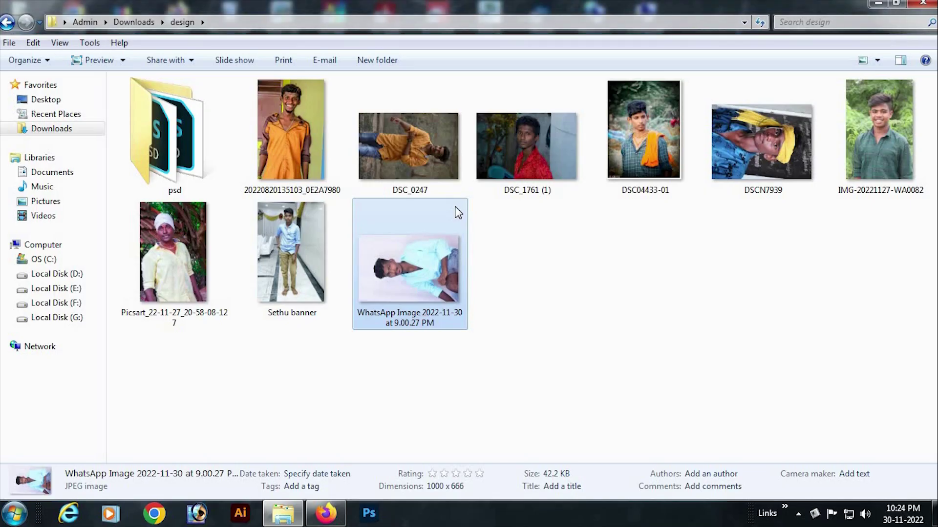
{"action": "left_click", "coordinate": [798, 514]}
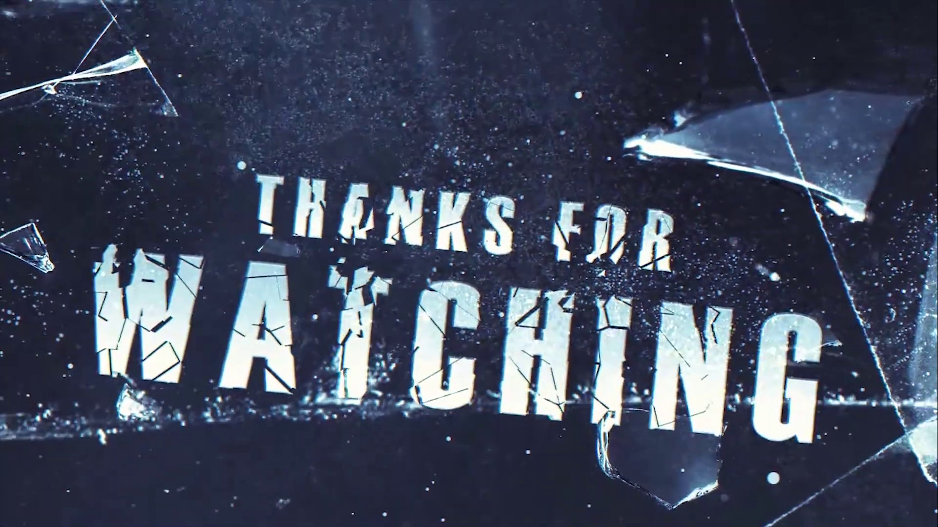